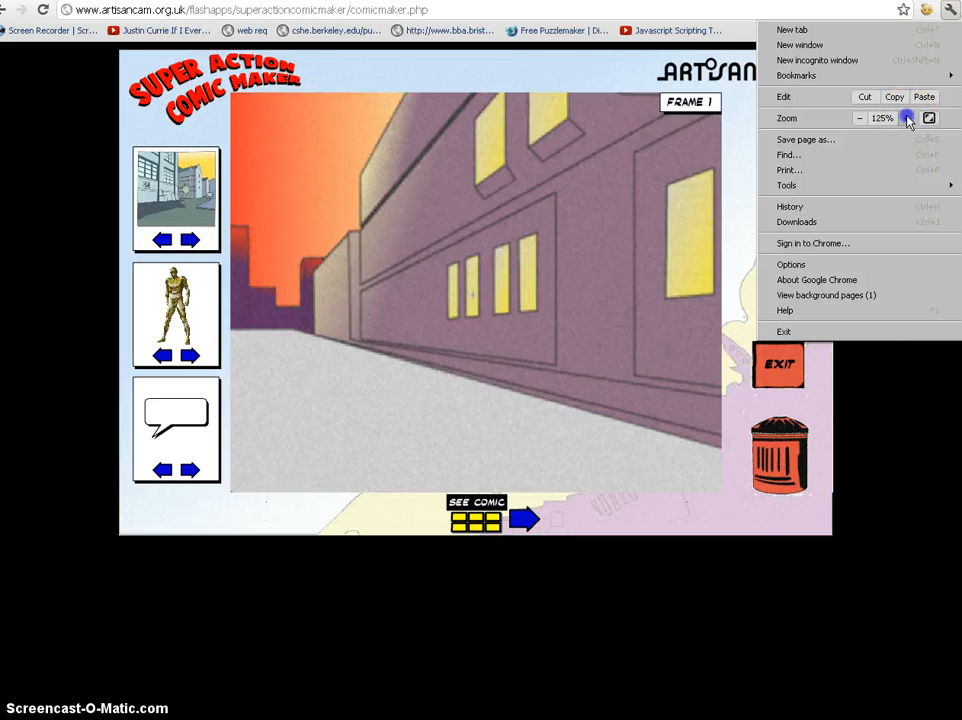
Step: Zoom in Chrome so the purple street background of the comic maker fills most of the window
left_click(907, 118)
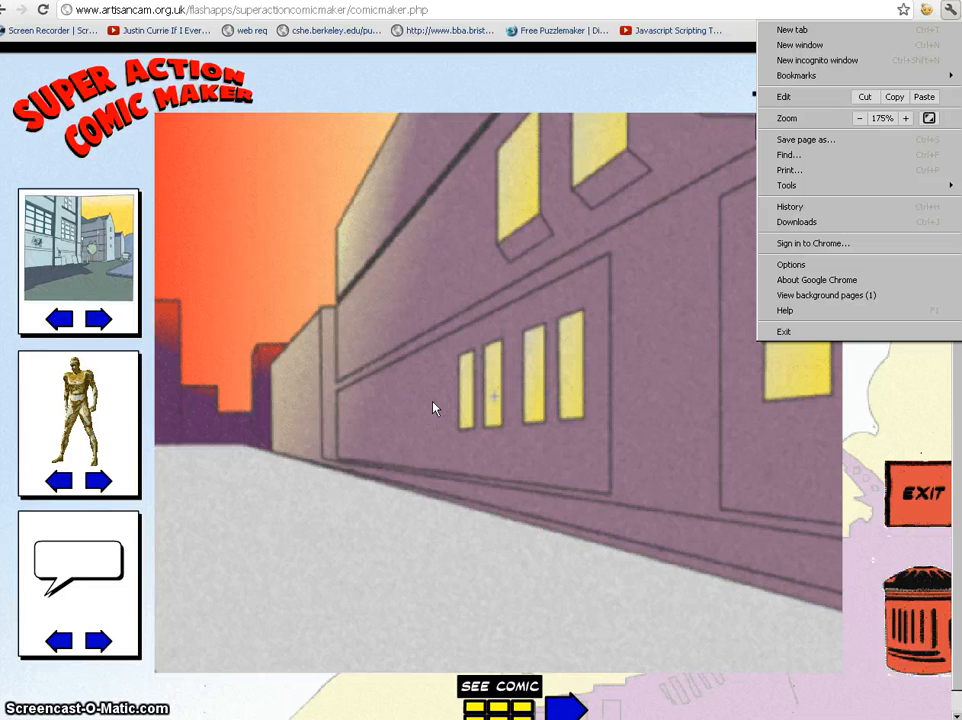
left_click(384, 424)
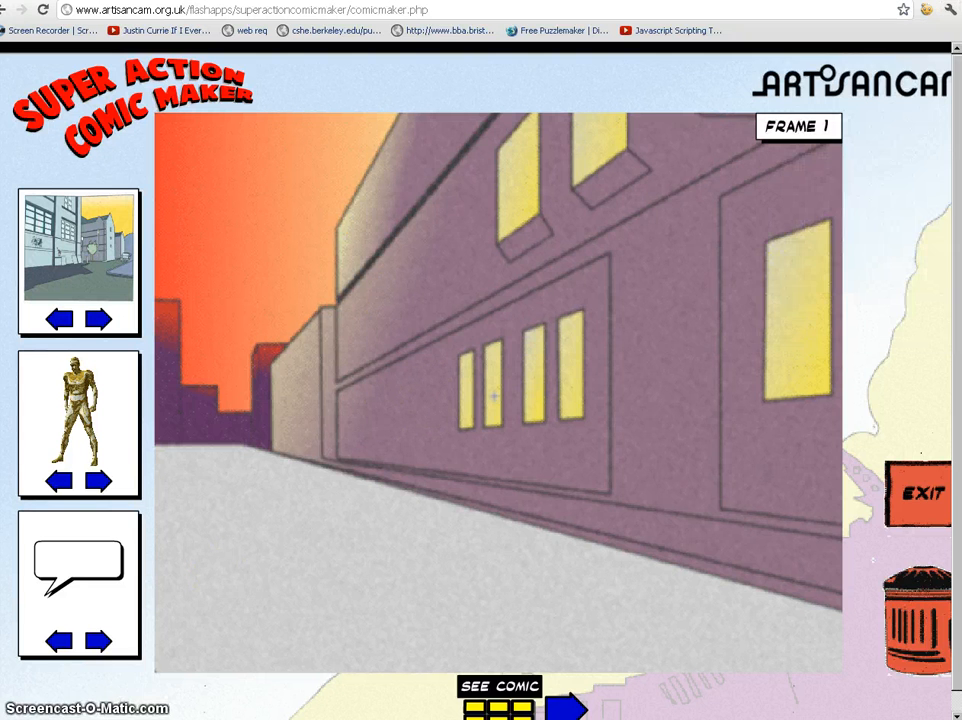
Step: Launch Macromedia Fireworks MX from the Macromedia program folder in the Start menu
key("super")
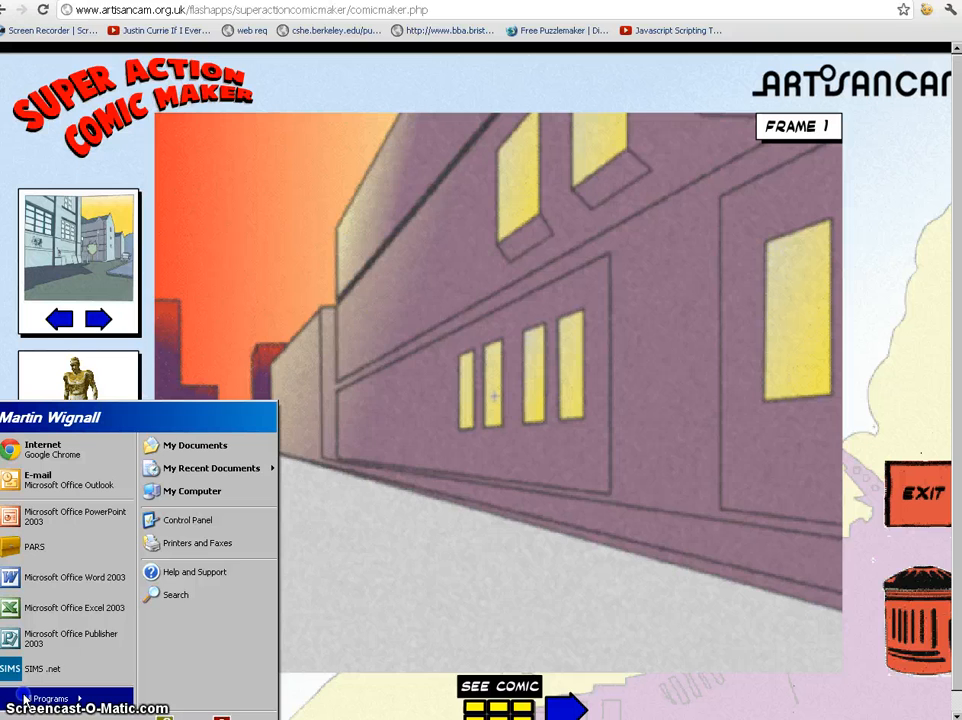
mouse_move(24, 698)
mouse_move(193, 322)
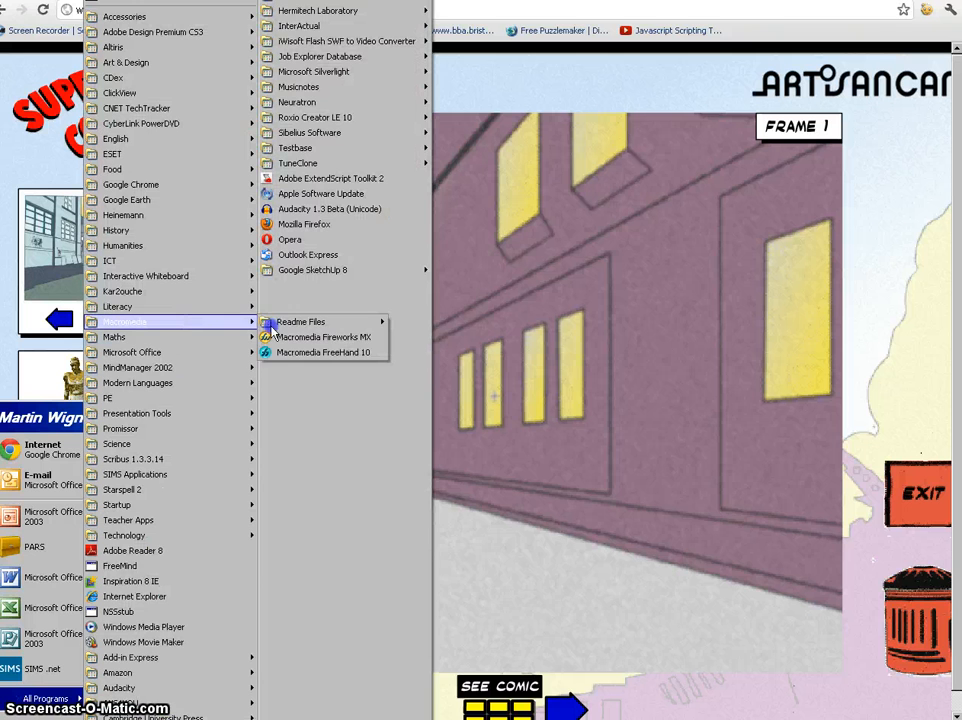
left_click(281, 340)
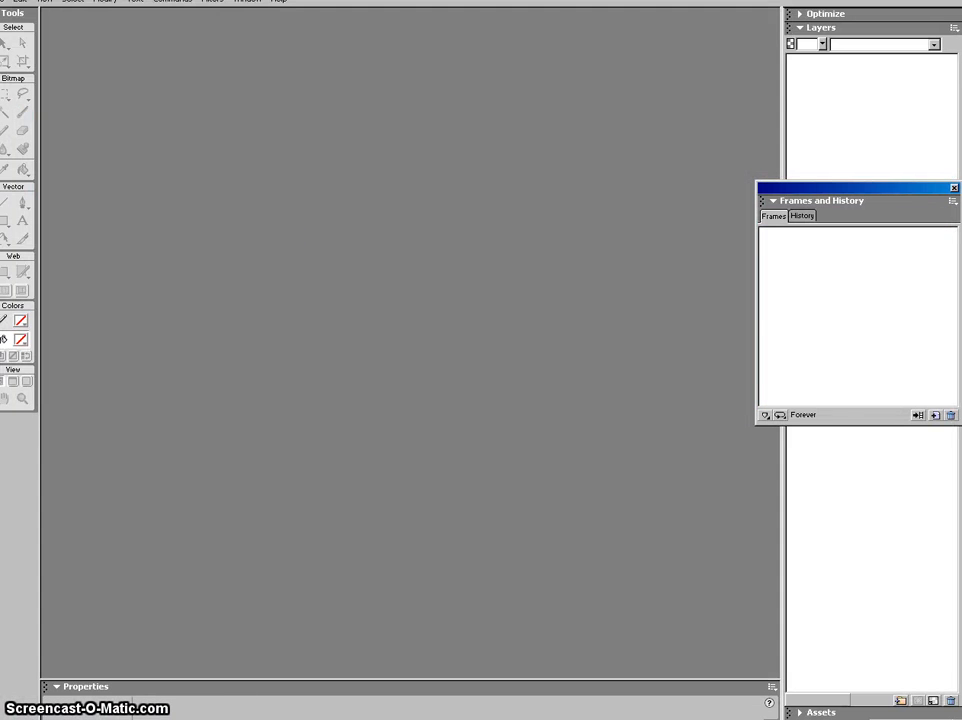
Step: Switch to the comic maker page and back to the Fireworks window
key("alt+Tab")
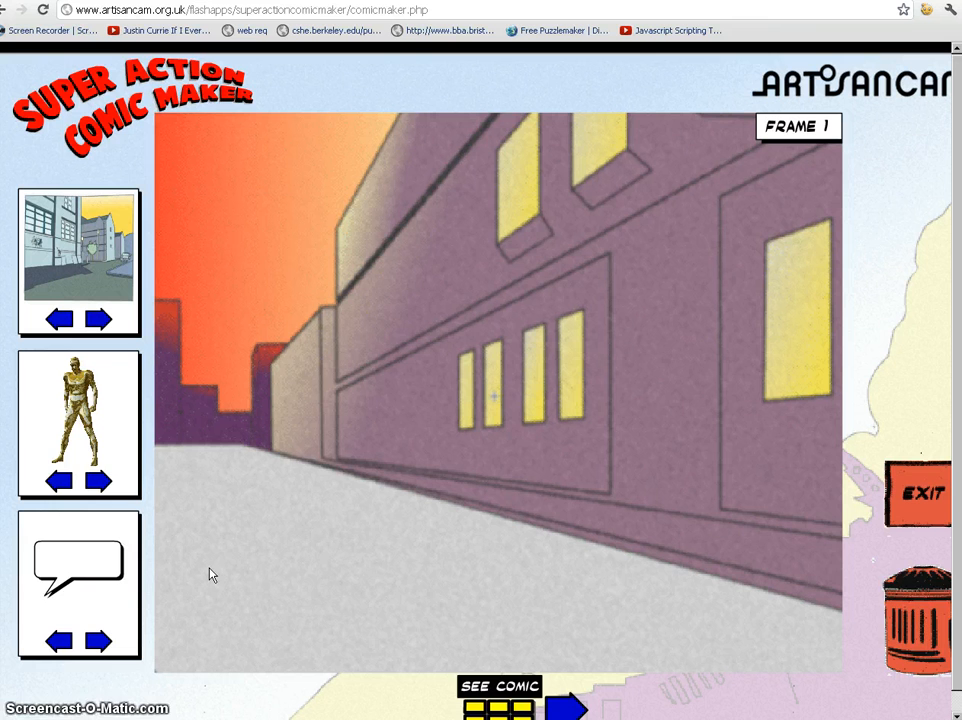
left_click(365, 247)
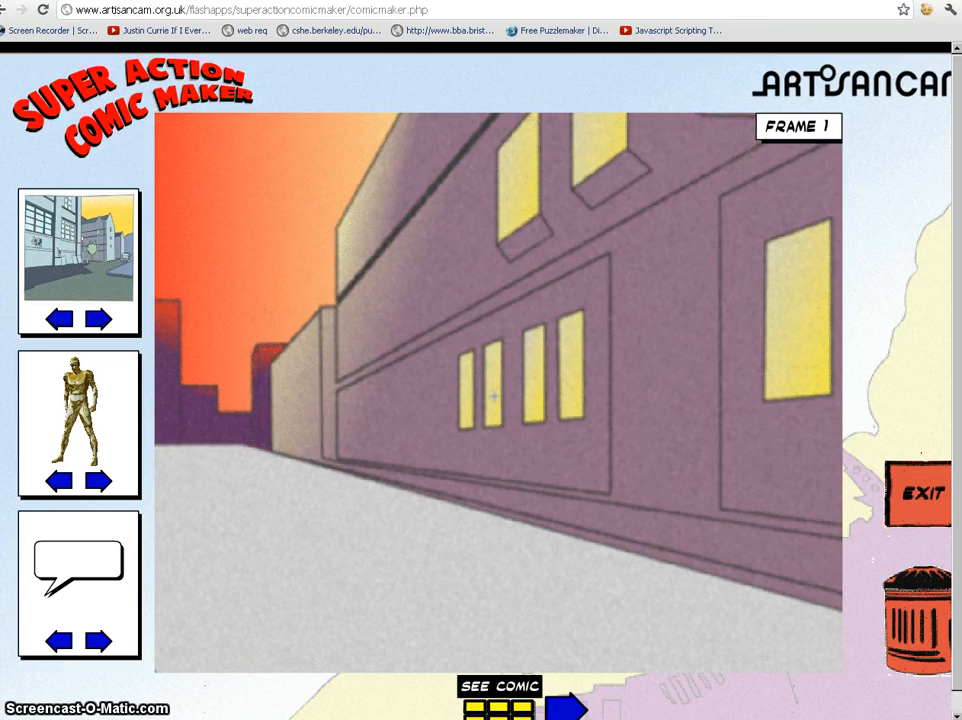
key("alt+Tab")
left_click(12, 14)
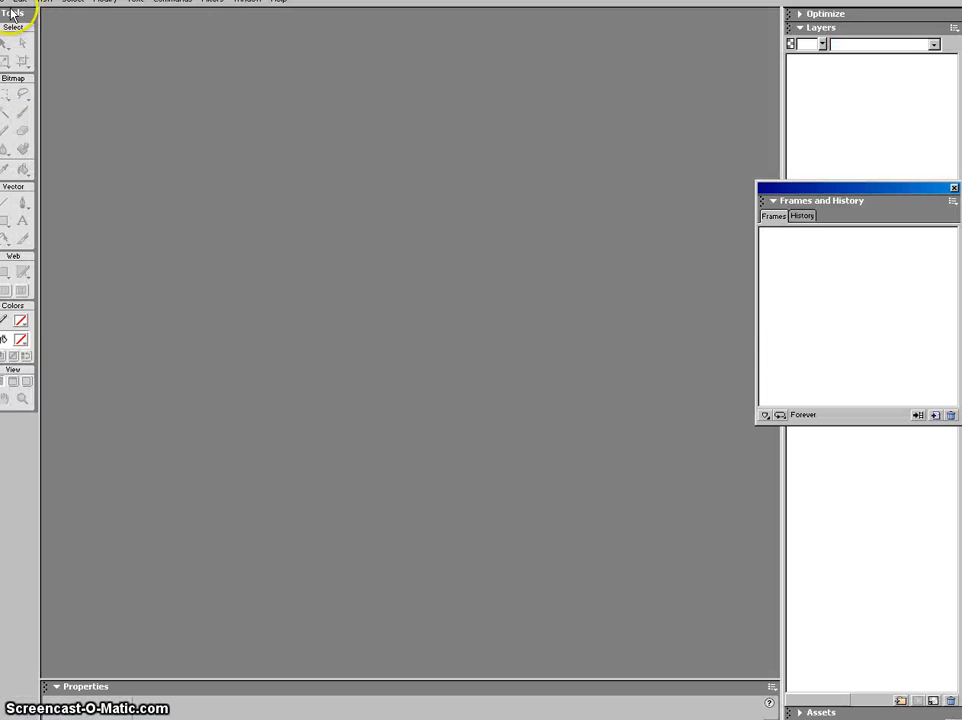
Step: Create a new 1280 × 1024 pixel document with a transparent canvas
left_click(8, 2)
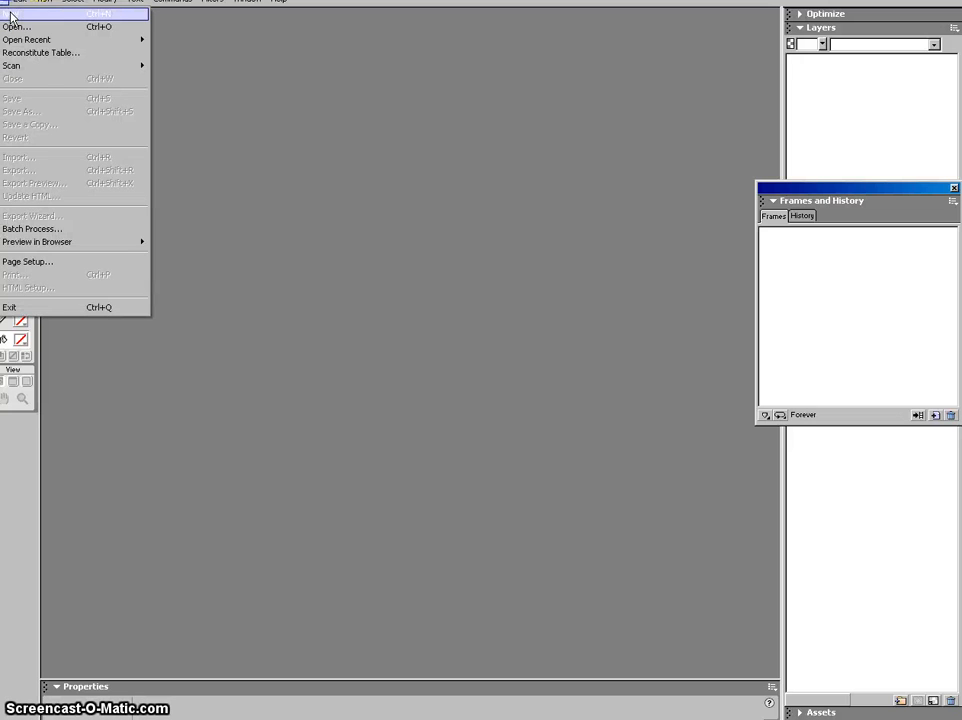
left_click(10, 16)
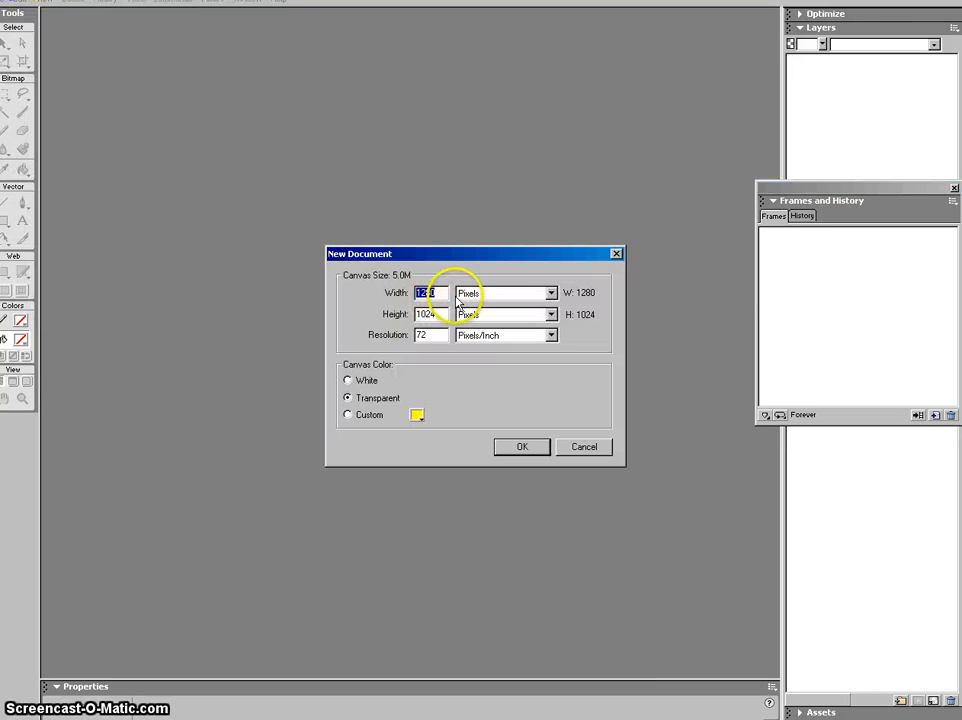
left_click(523, 449)
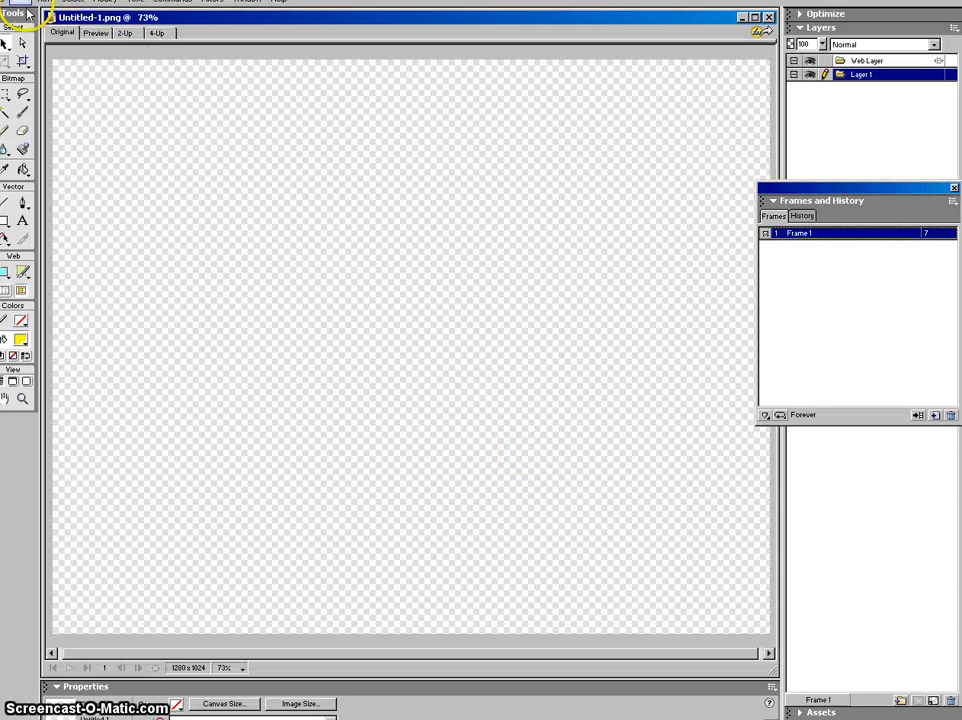
Step: Paste the captured comic page and crop it to the 904 × 722 street scene
right_click(150, 142)
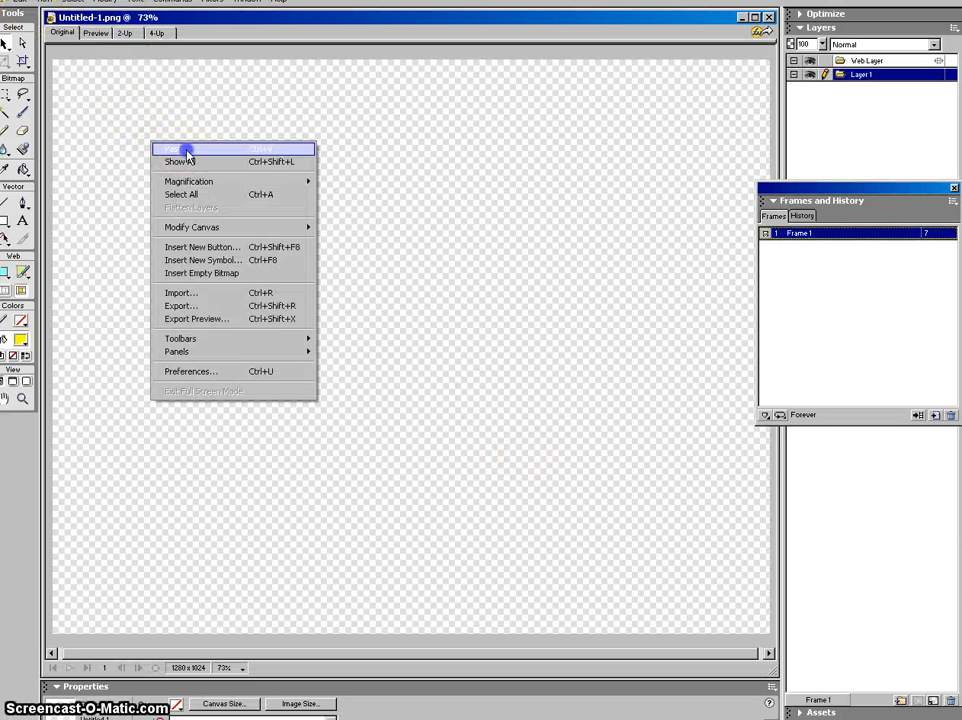
left_click(187, 148)
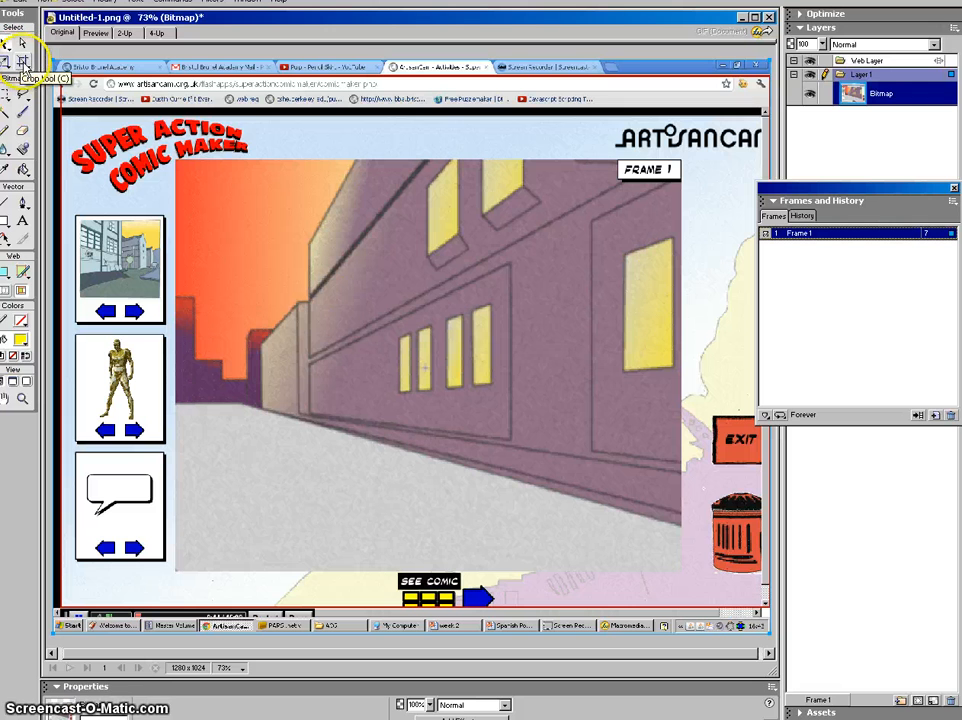
left_click(22, 60)
left_click_drag(176, 160, 681, 565)
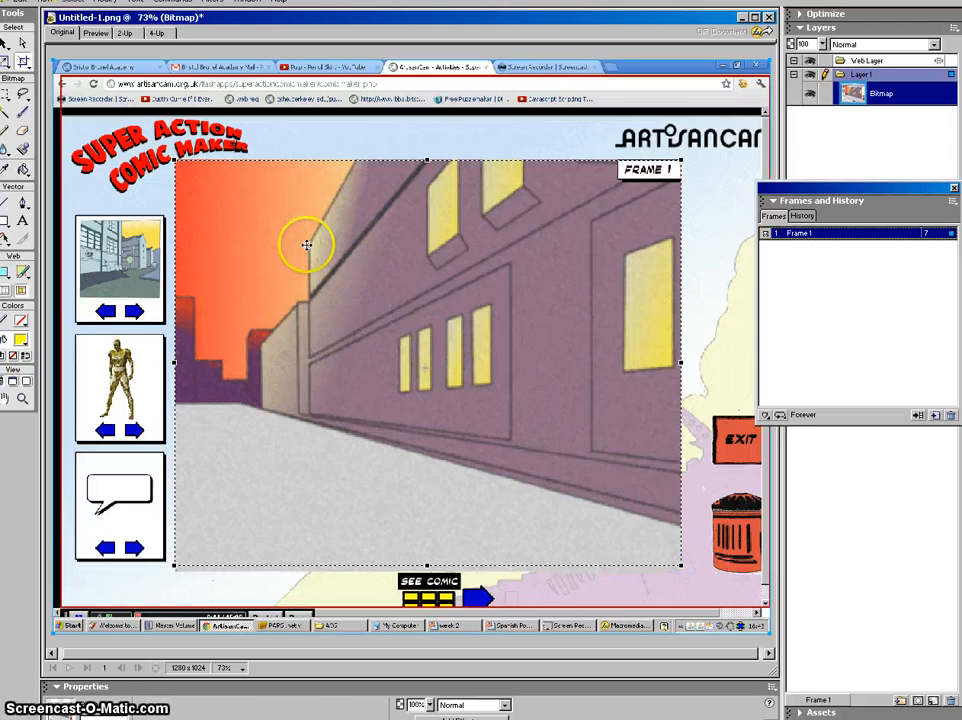
double_click(340, 265)
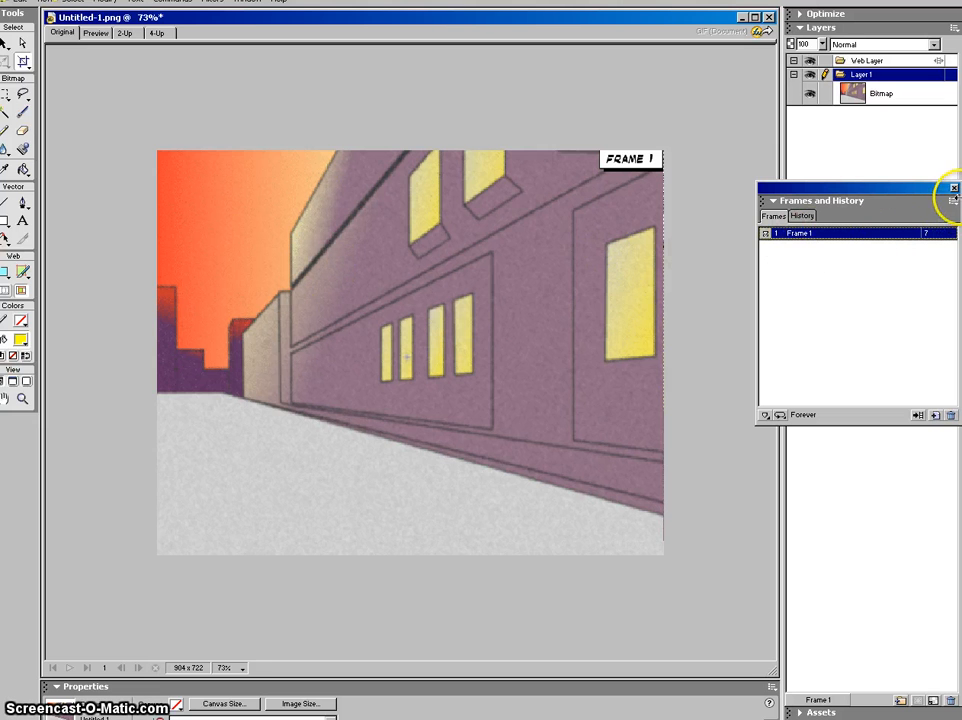
Step: Duplicate the frame 60 times after the current frame, then reselect Frame 1
left_click(953, 201)
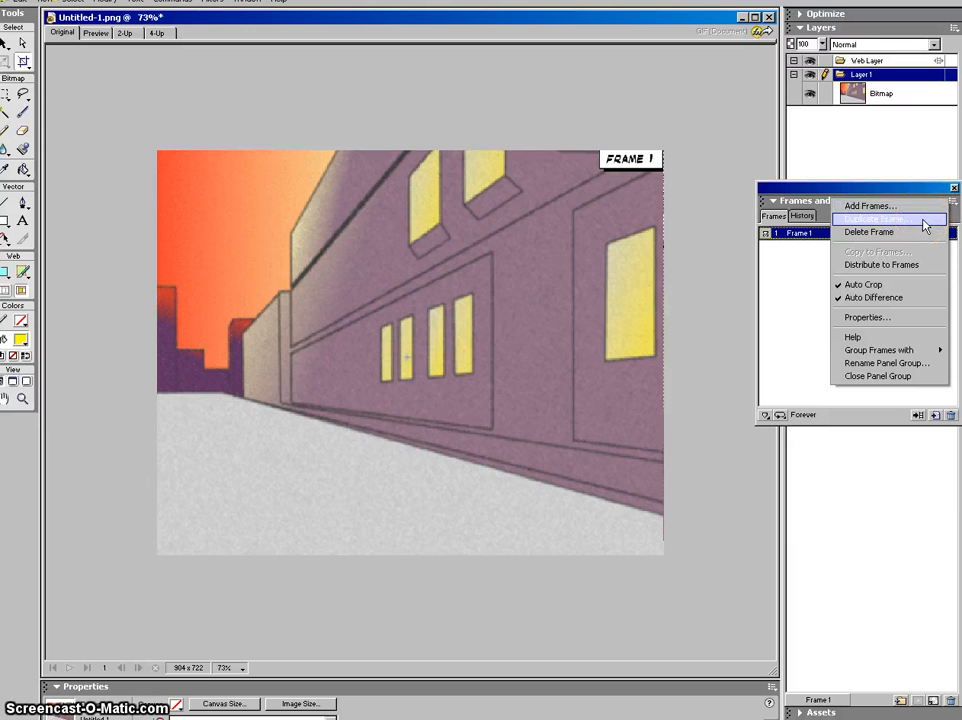
left_click(923, 220)
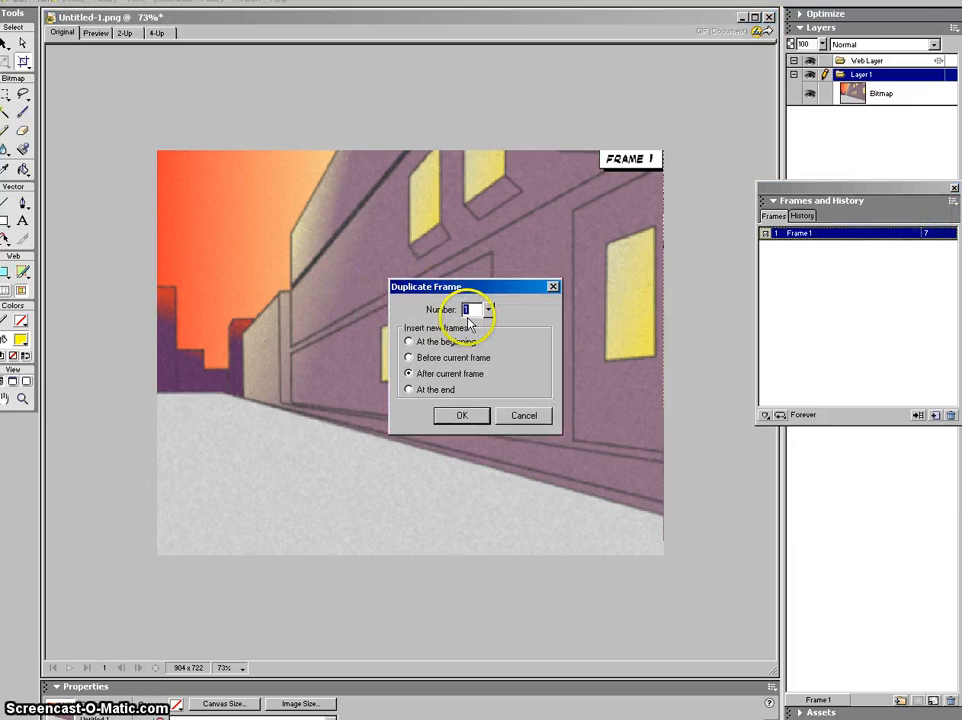
type("0")
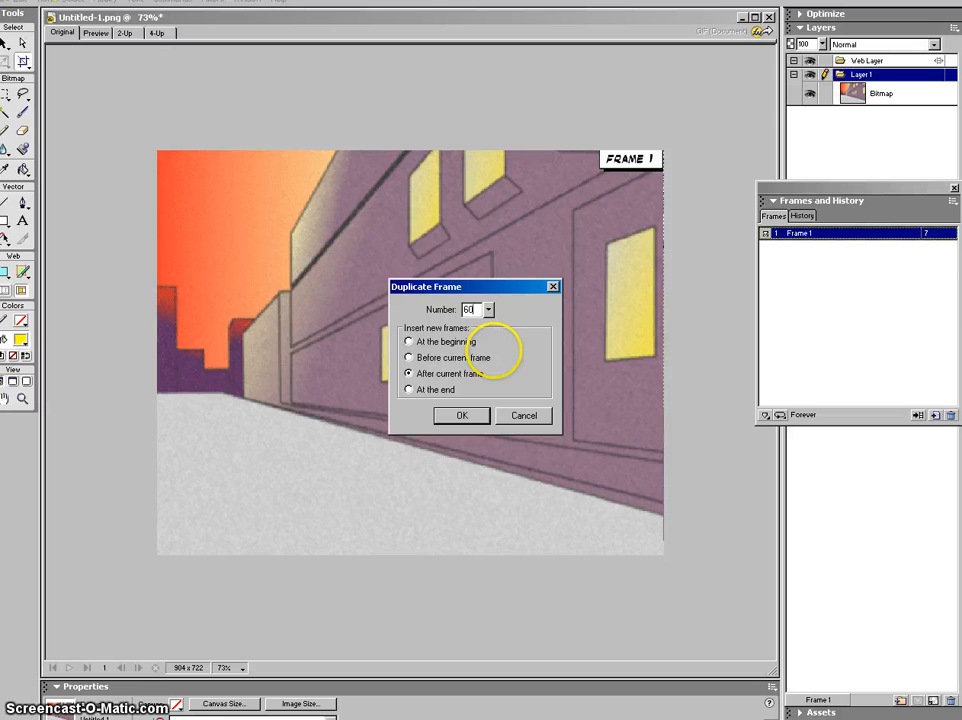
left_click(466, 416)
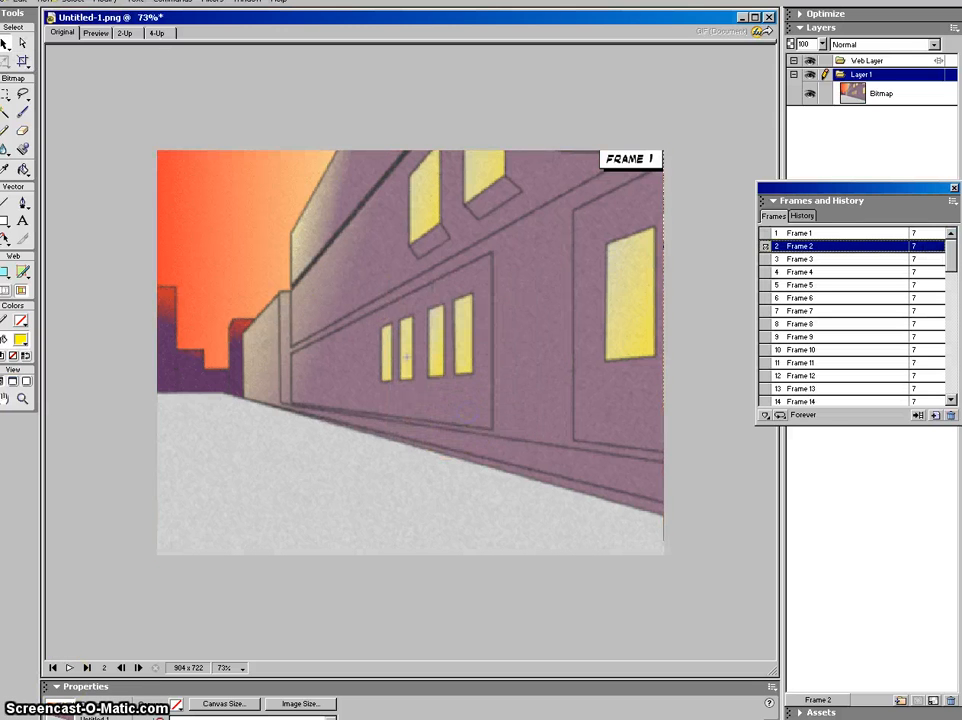
left_click(838, 234)
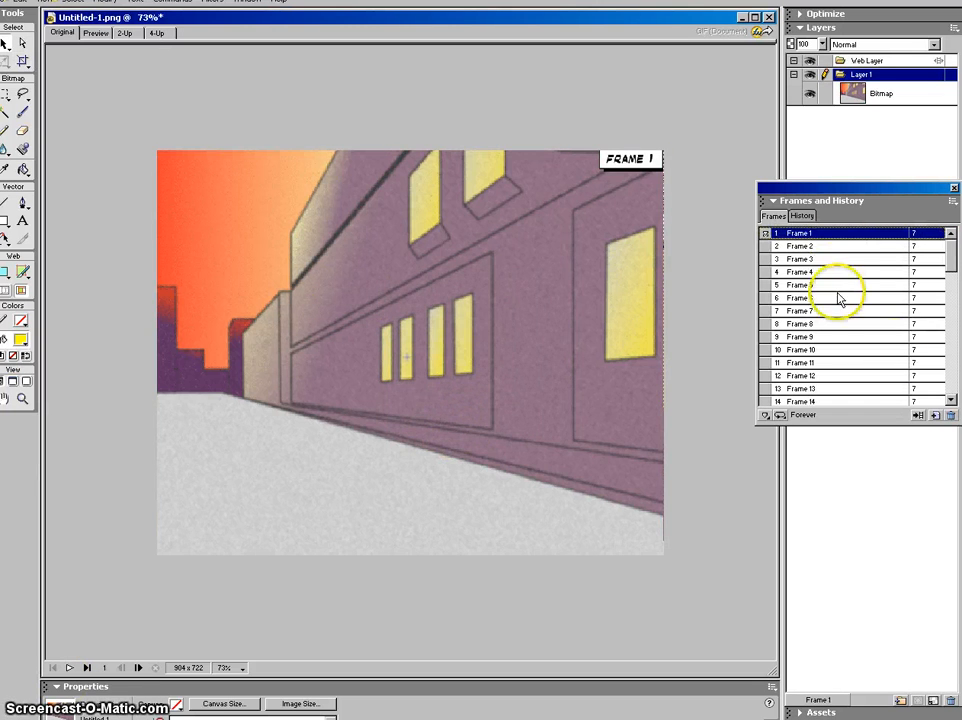
mouse_move(951, 264)
left_mouse_down()
mouse_move(952, 304)
mouse_move(947, 249)
left_mouse_up()
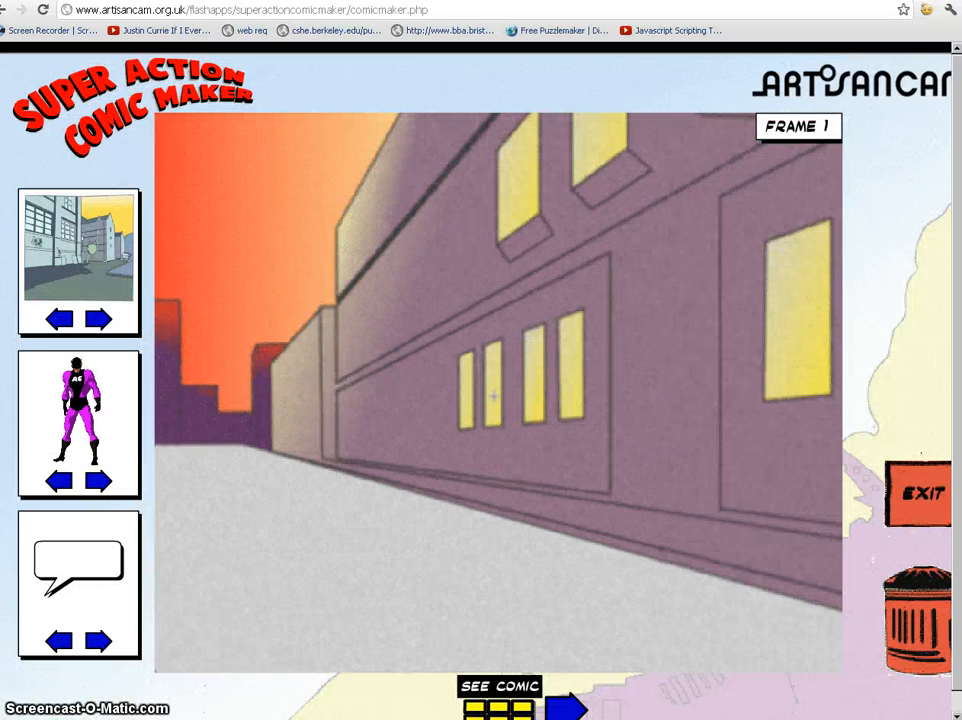
Step: Adjust the browser zoom and place the purple superhero on the street background
left_click(947, 12)
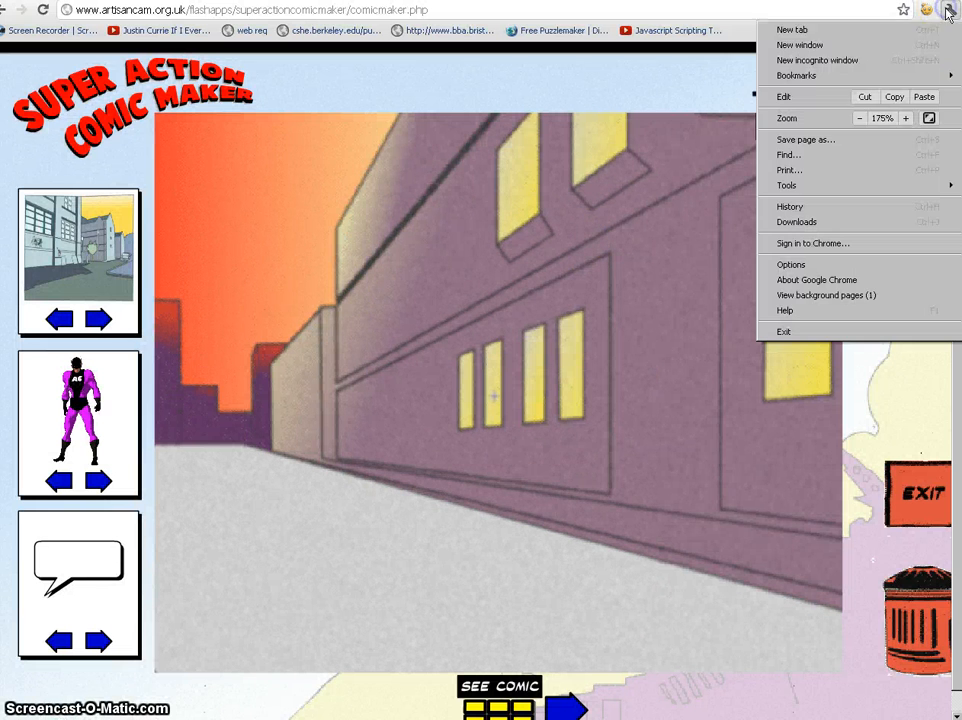
left_click(860, 118)
left_click(860, 118)
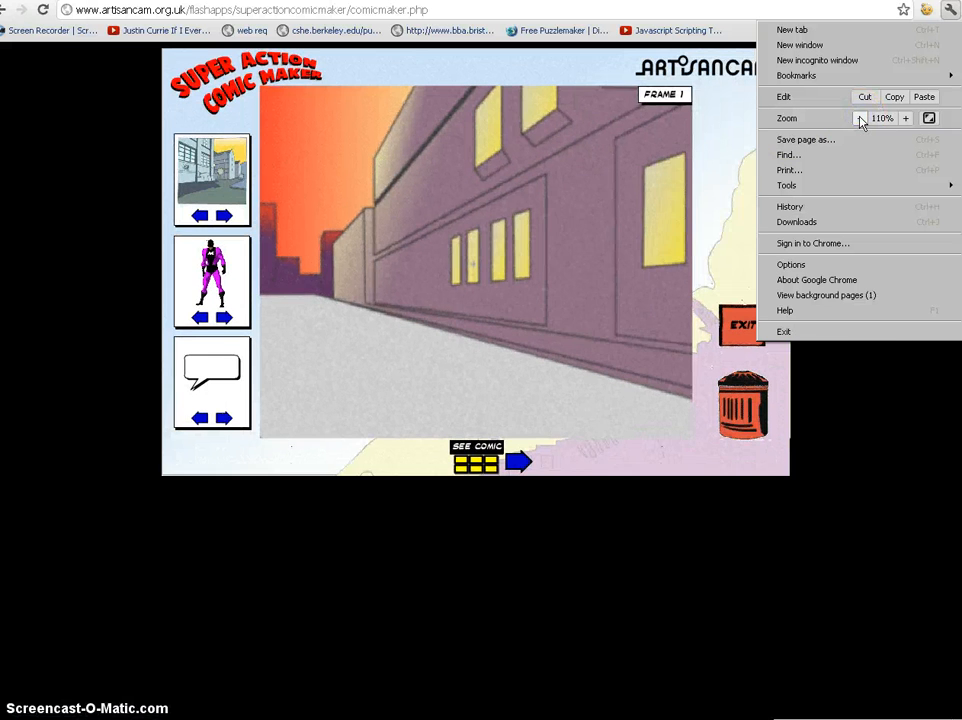
left_click(906, 118)
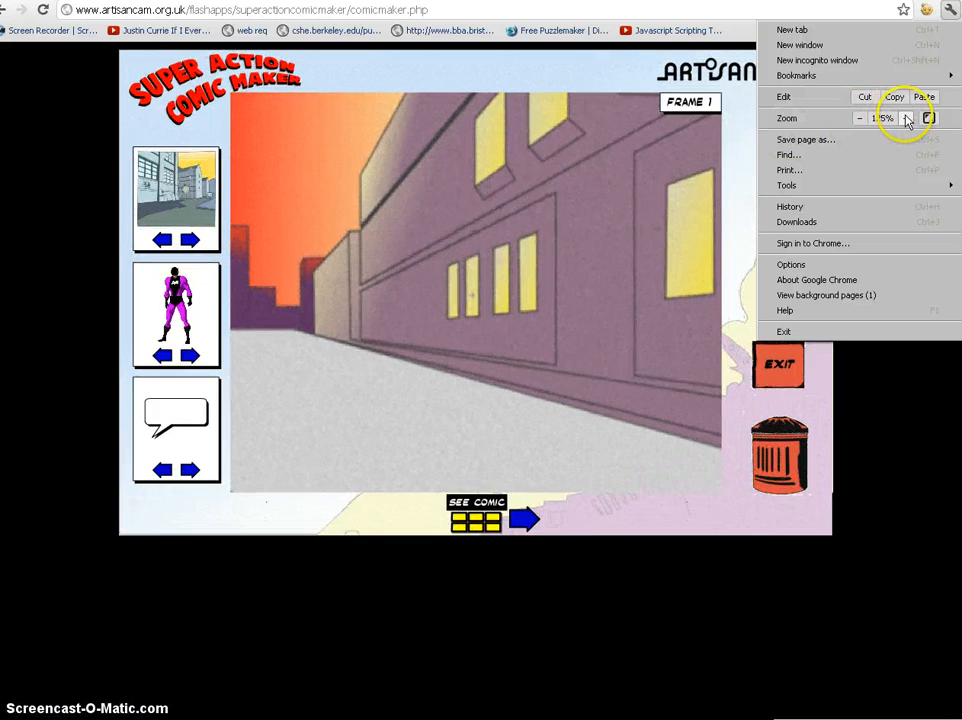
left_click(906, 118)
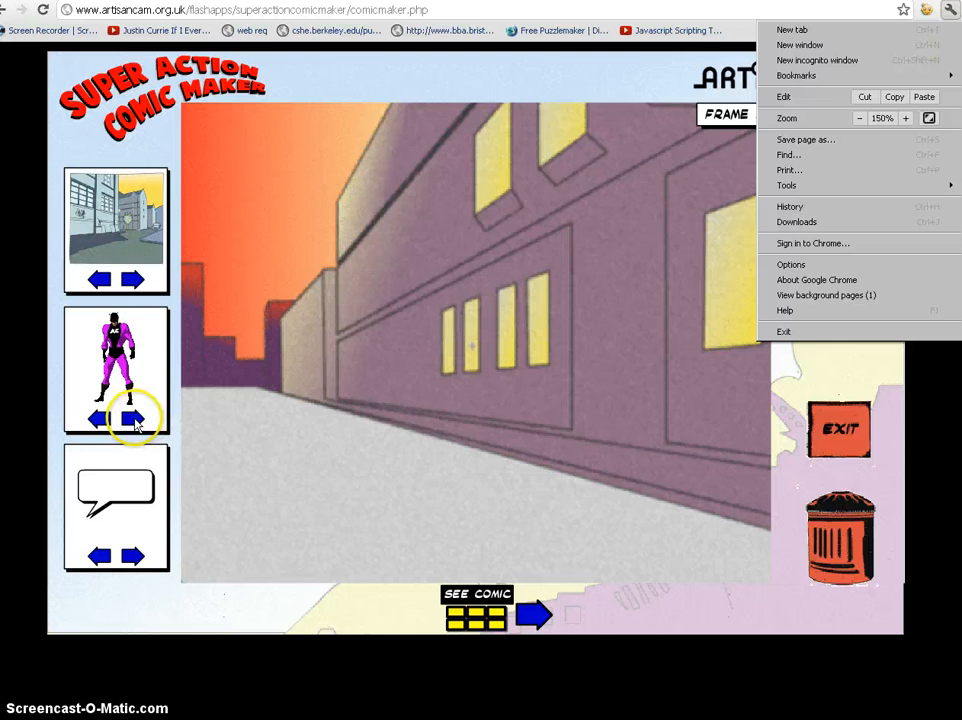
left_click(127, 368)
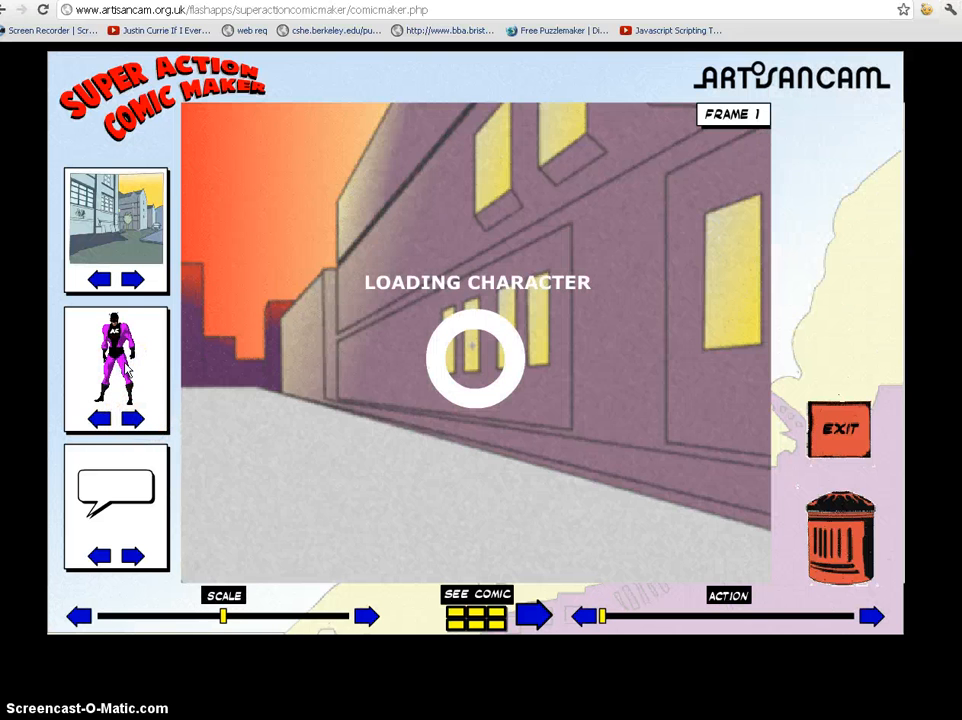
left_click(498, 364)
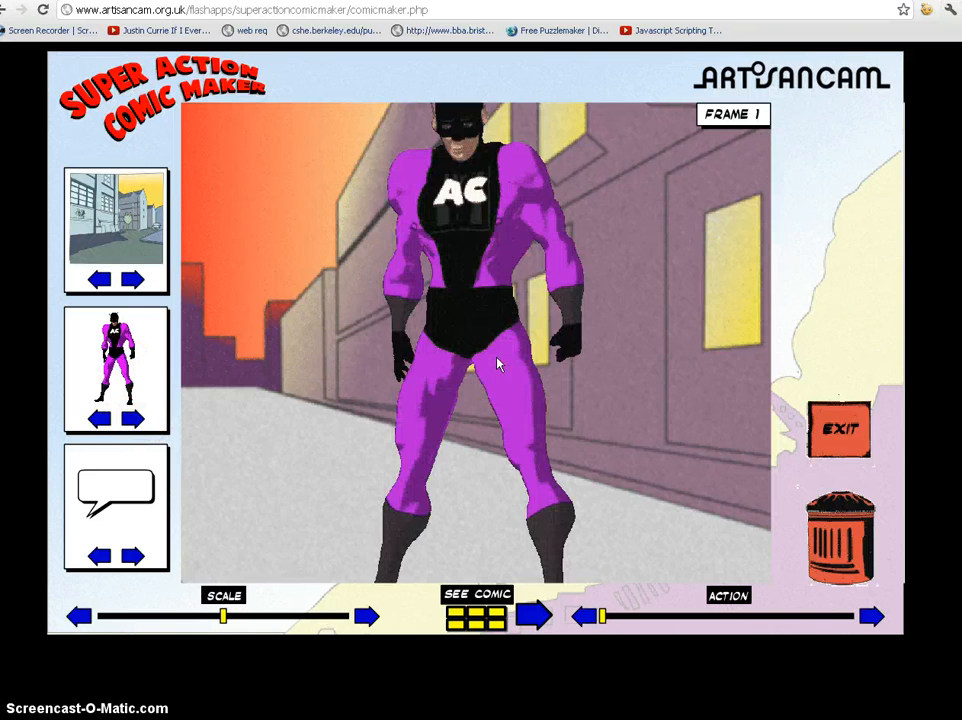
left_click(576, 271)
Step: Return the page zoom to 100% and scale the superhero down
left_click(949, 9)
left_click(860, 118)
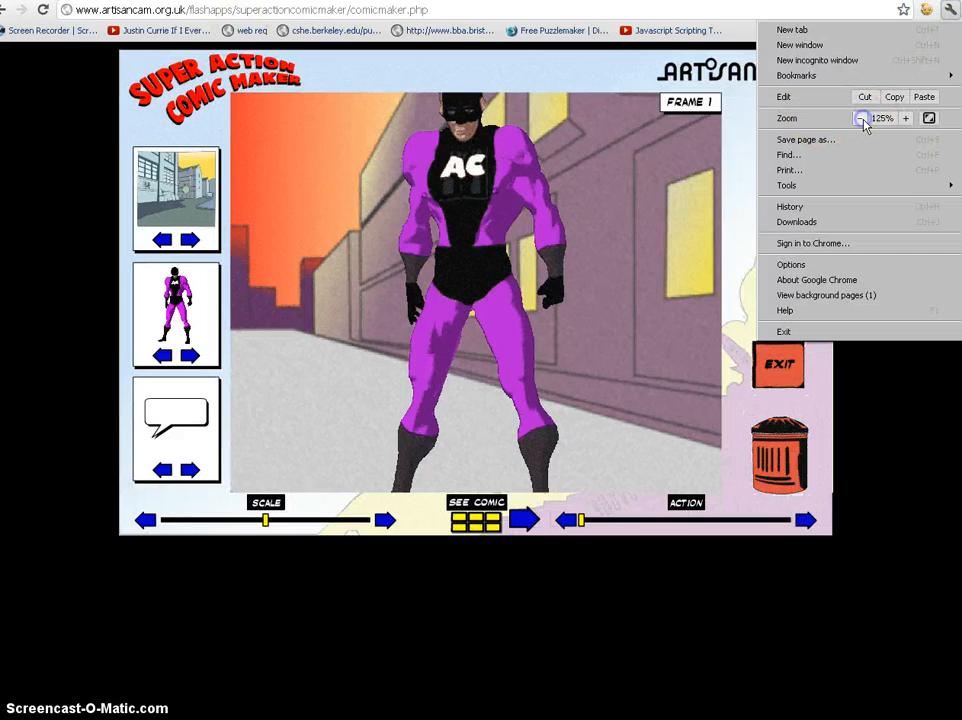
left_click(860, 118)
left_click(468, 133)
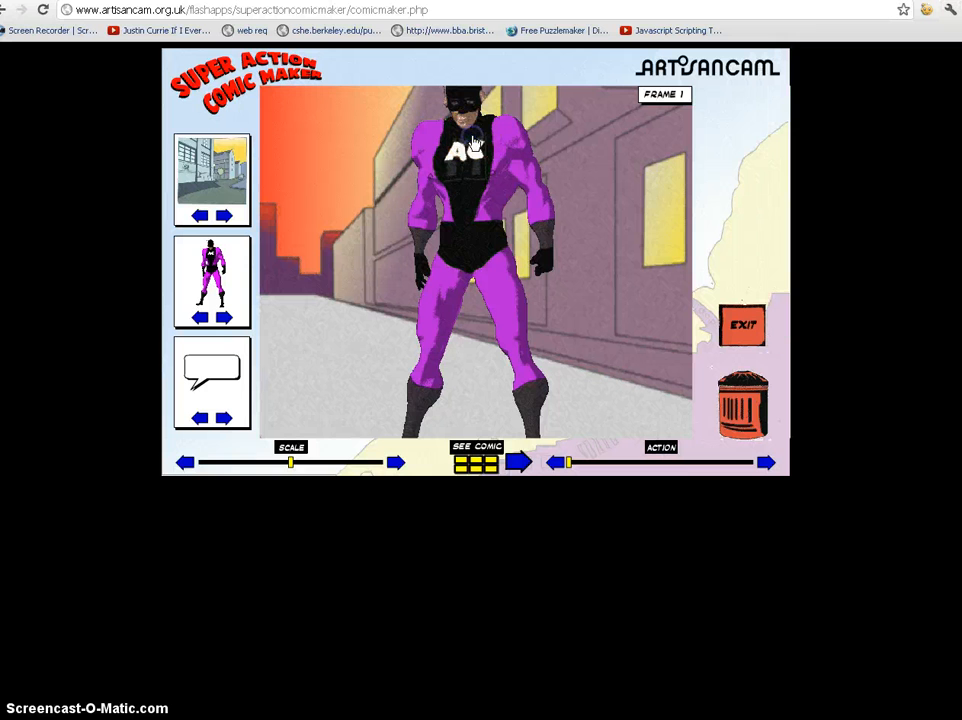
left_click_drag(291, 461, 229, 462)
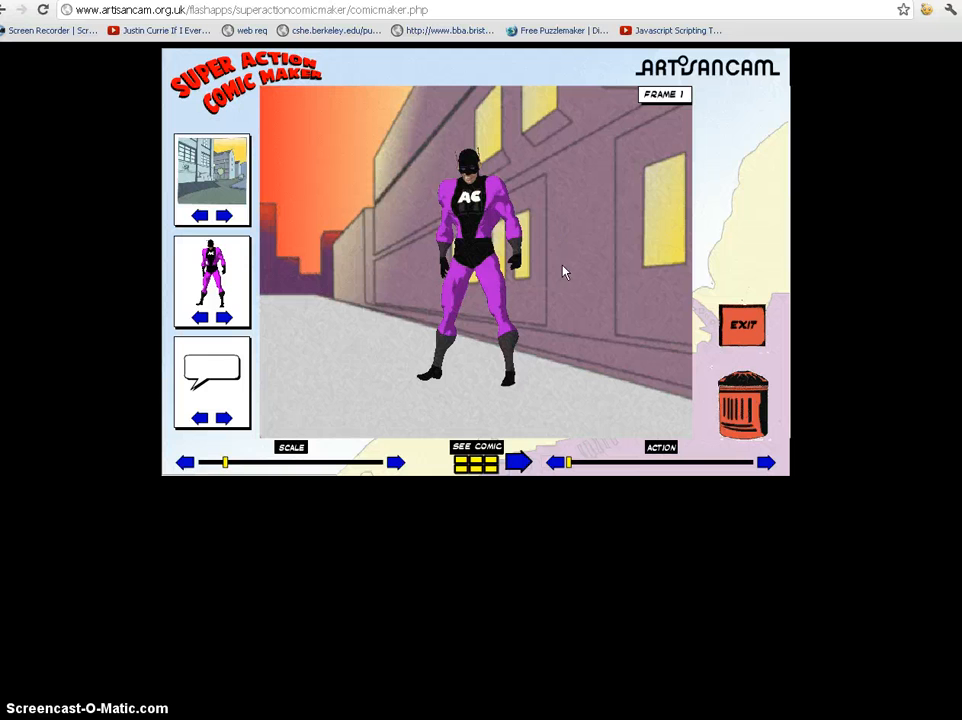
left_click(449, 537)
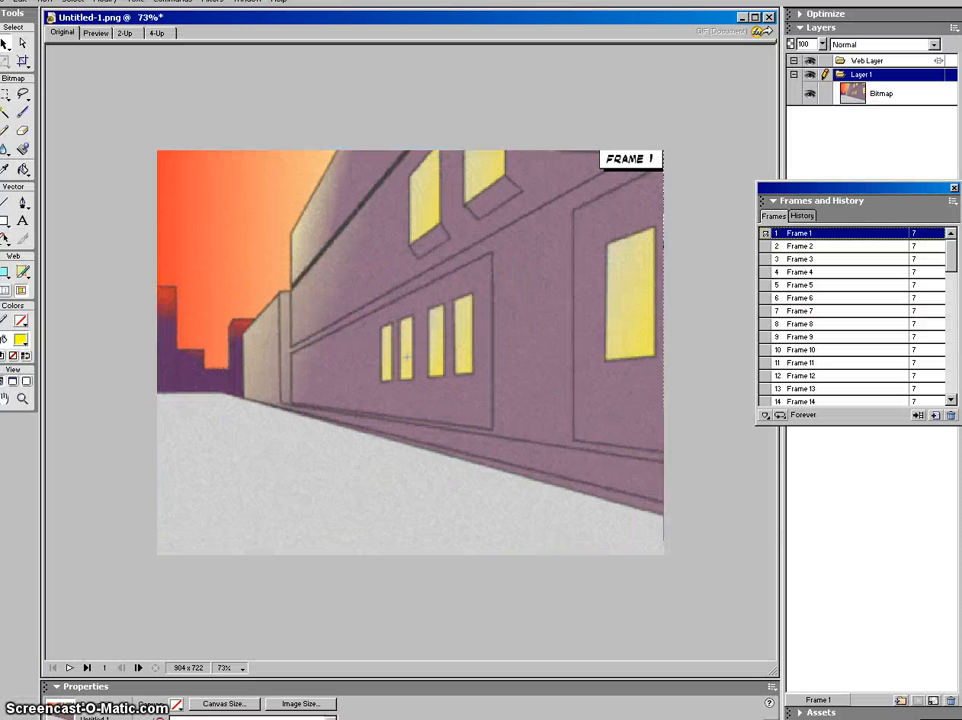
Step: Create a new 1280 × 1024 transparent document and paste the comic maker screenshot into it
left_click(10, 1)
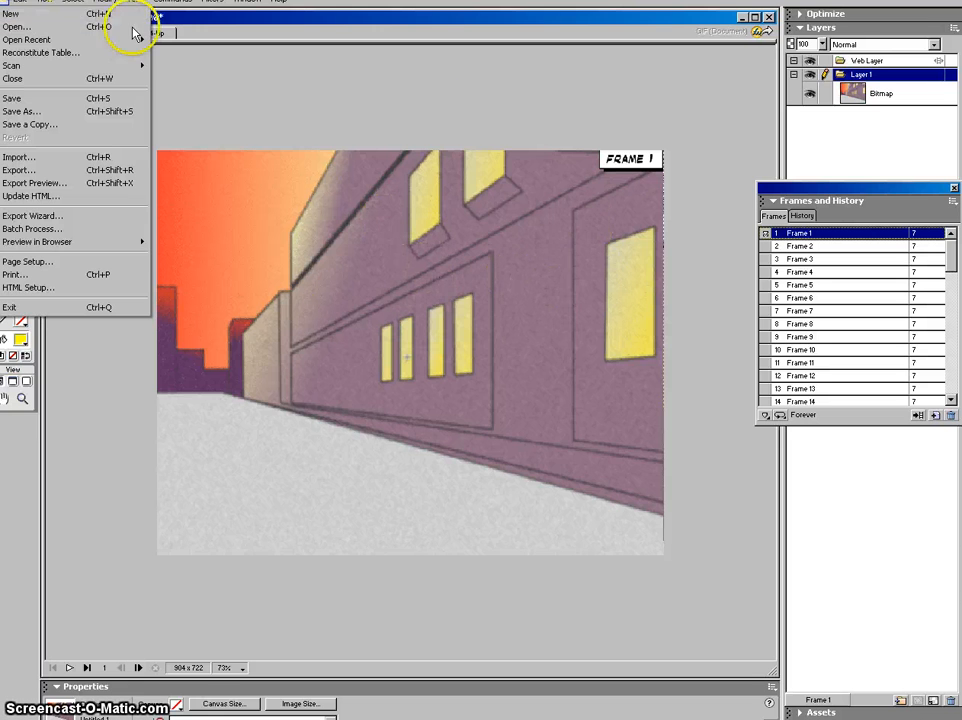
left_click(116, 16)
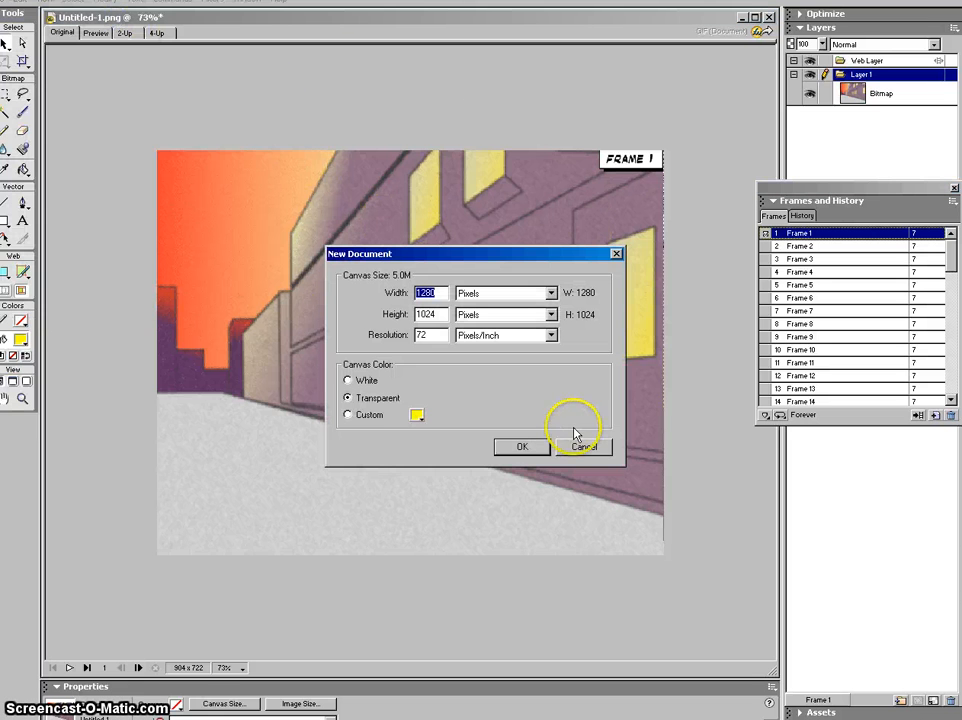
left_click(548, 448)
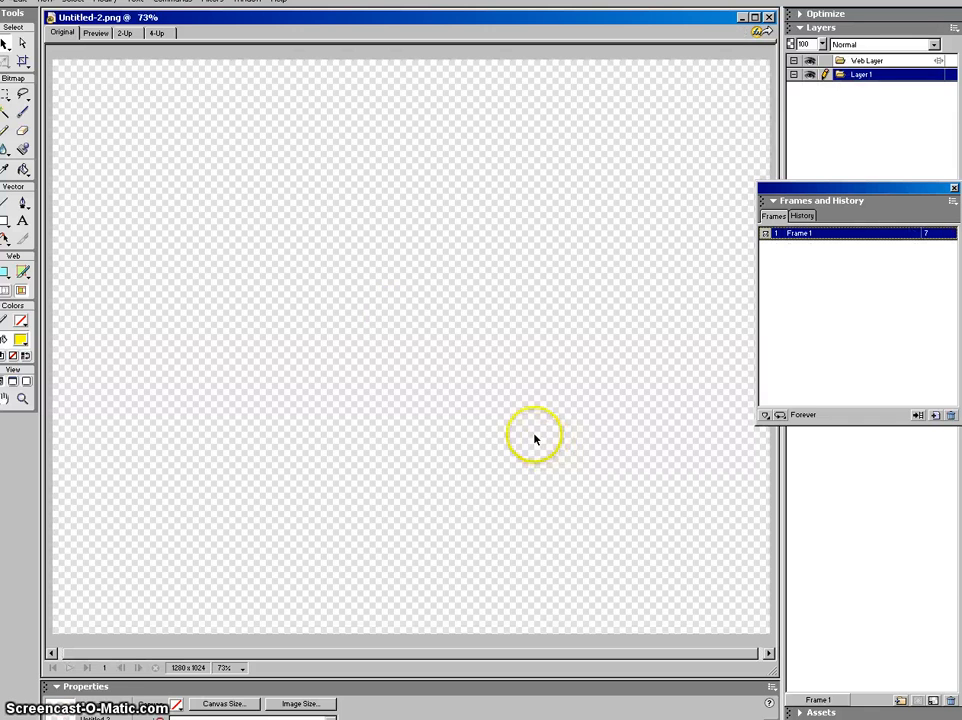
right_click(382, 302)
left_click(422, 324)
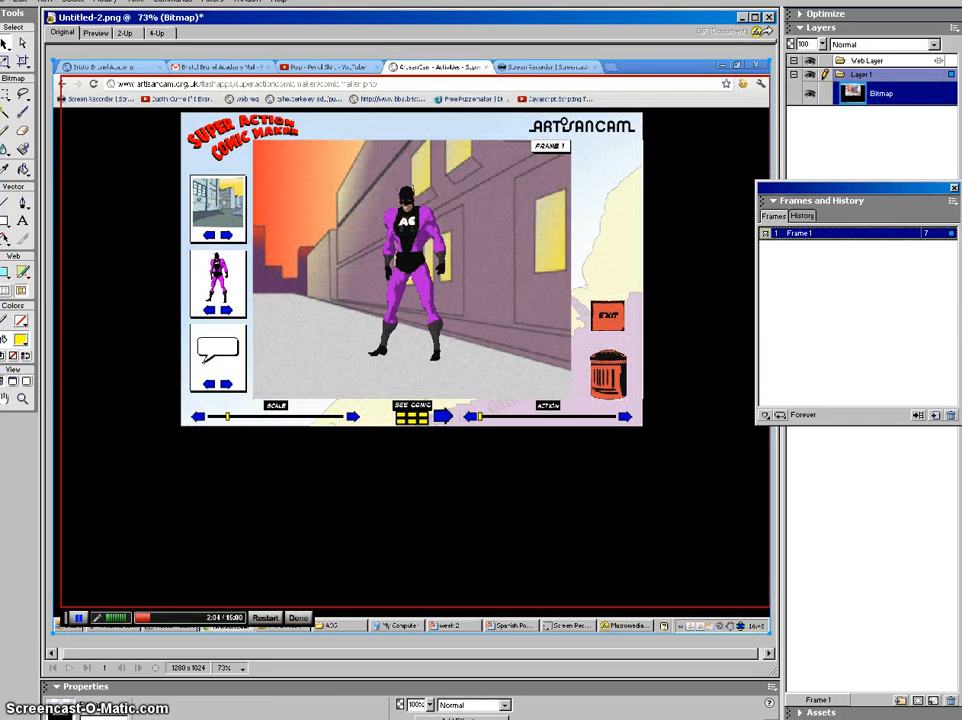
Step: Crop the pasted capture down to just the superhero at 167 × 348
left_click(24, 62)
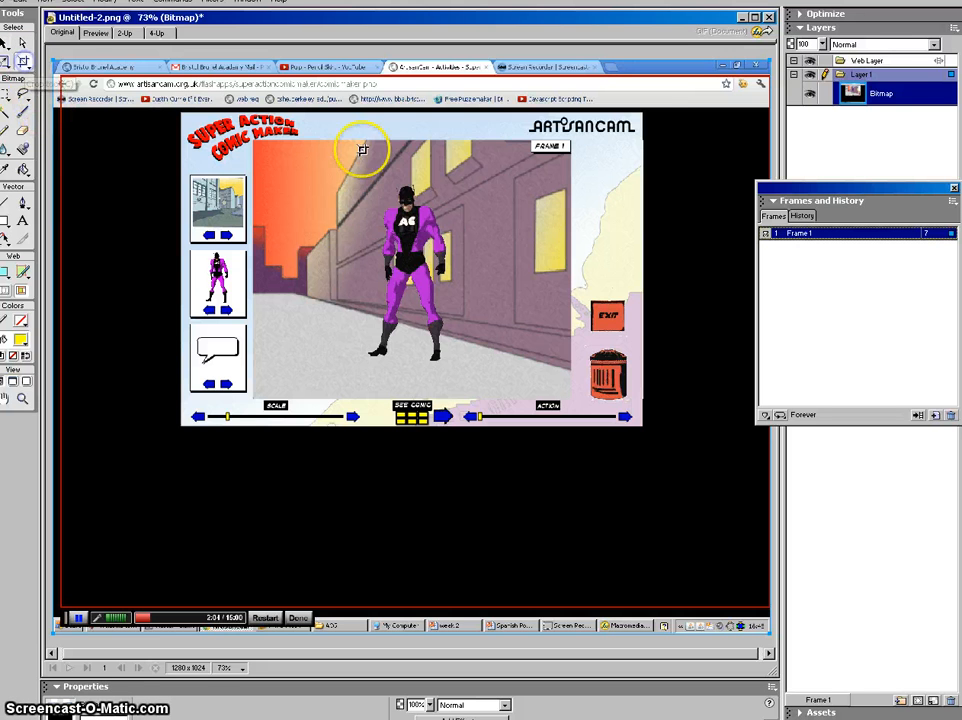
left_click_drag(379, 181, 440, 207)
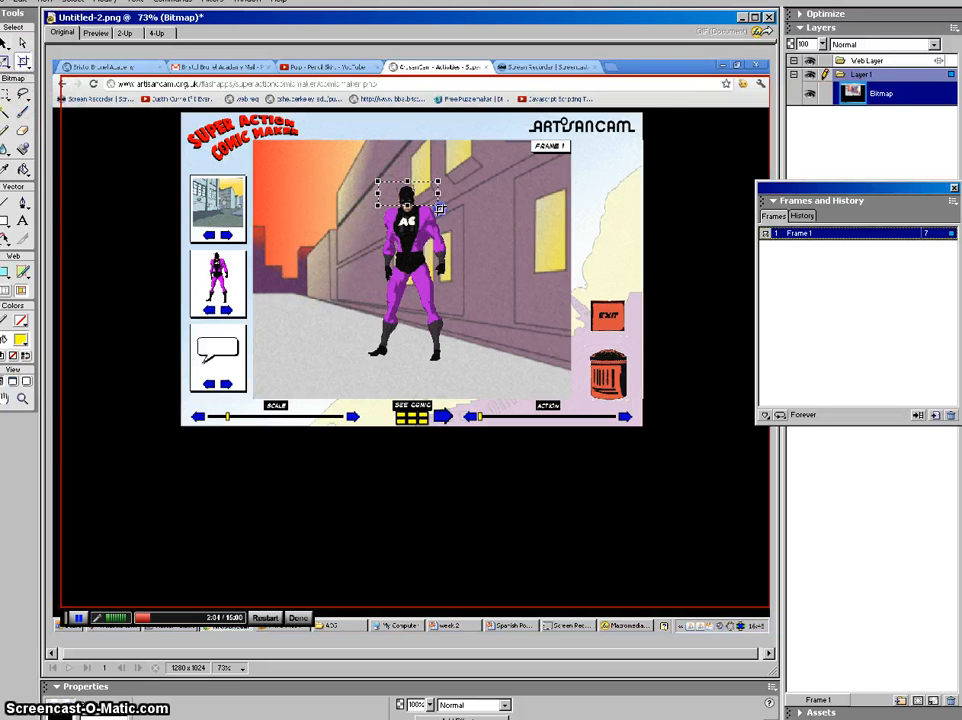
left_click_drag(442, 270, 453, 367)
left_click(22, 61)
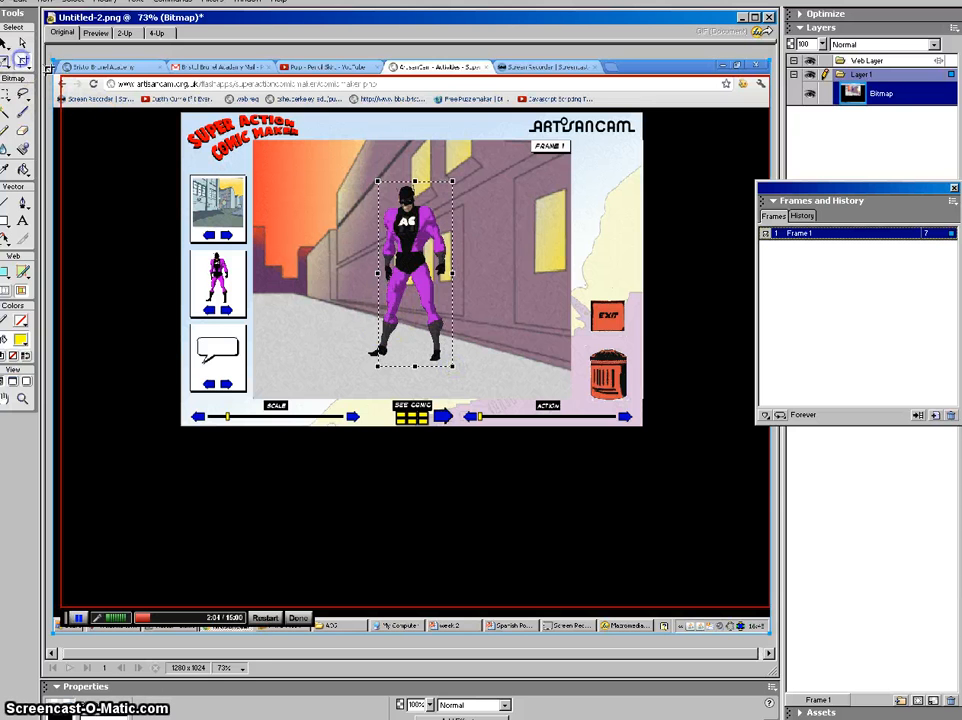
left_click_drag(360, 177, 453, 368)
left_click(425, 325)
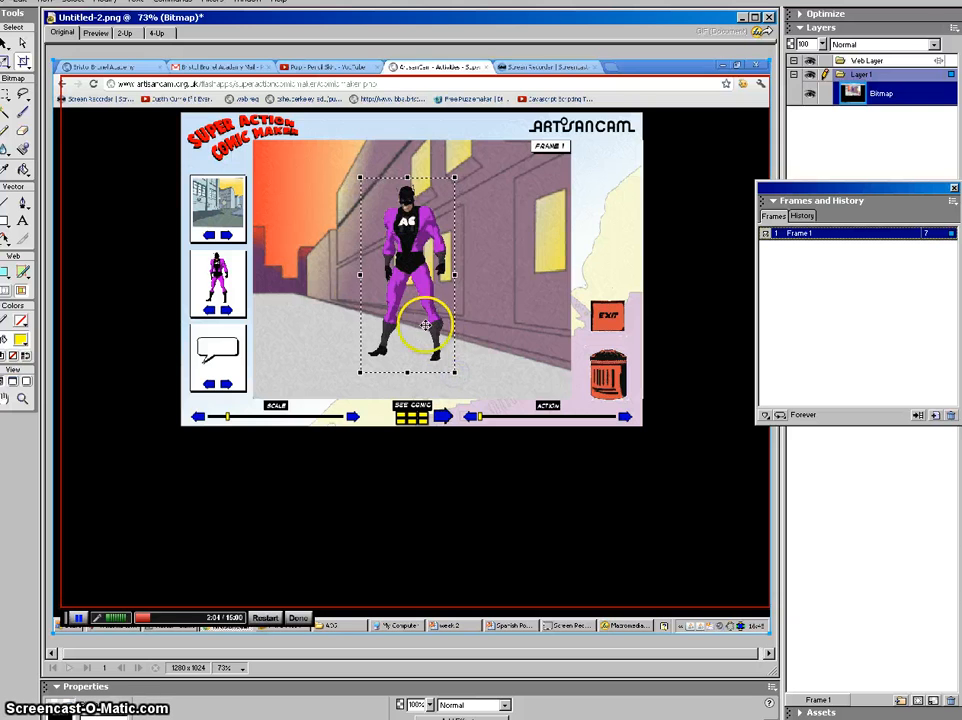
double_click(399, 250)
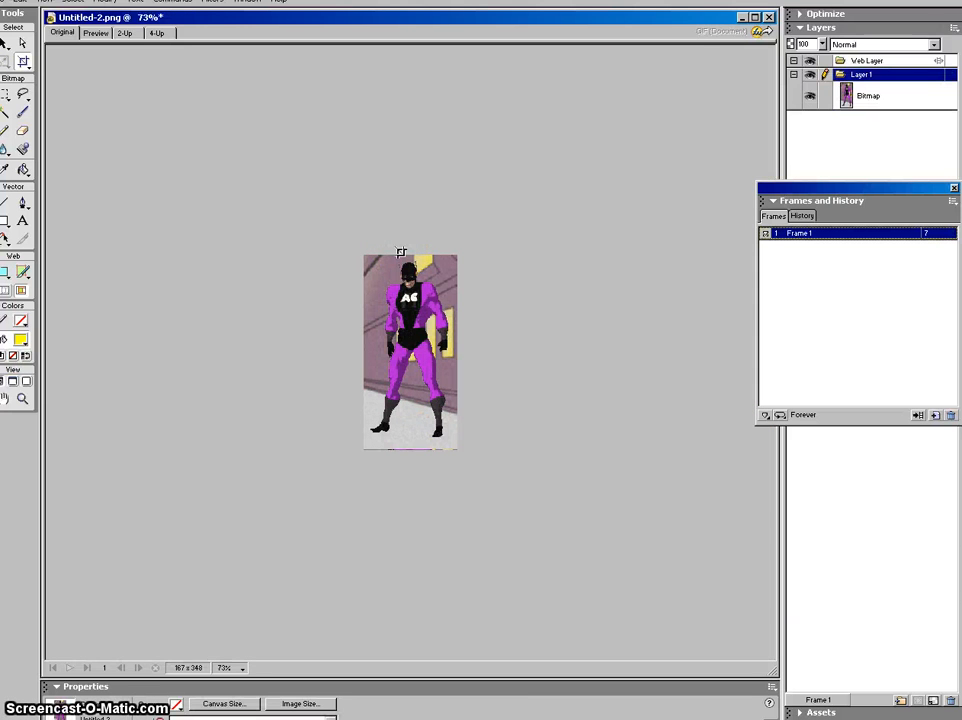
left_click(12, 112)
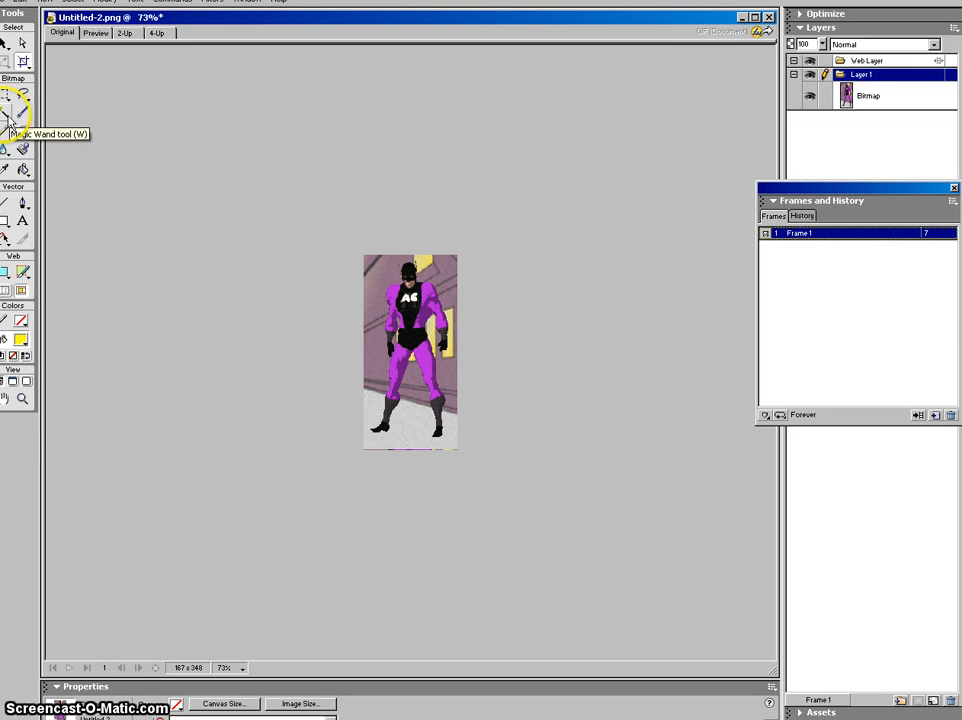
Step: Magic-wand and delete the wall patch at the superhero's top-left, then select the purple wall
left_click(9, 113)
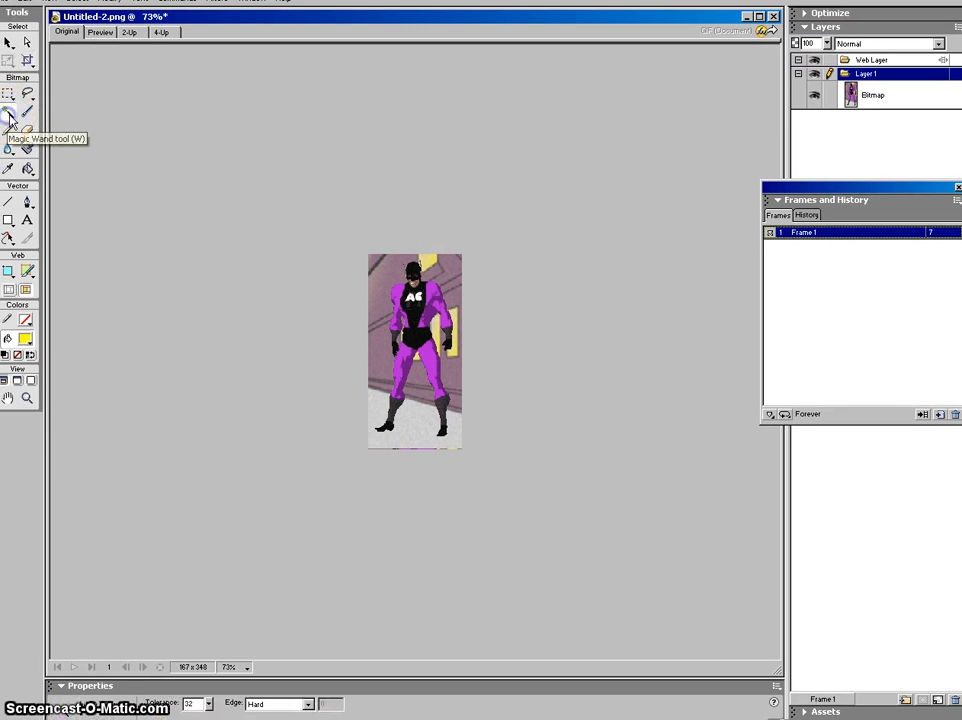
left_click(380, 276)
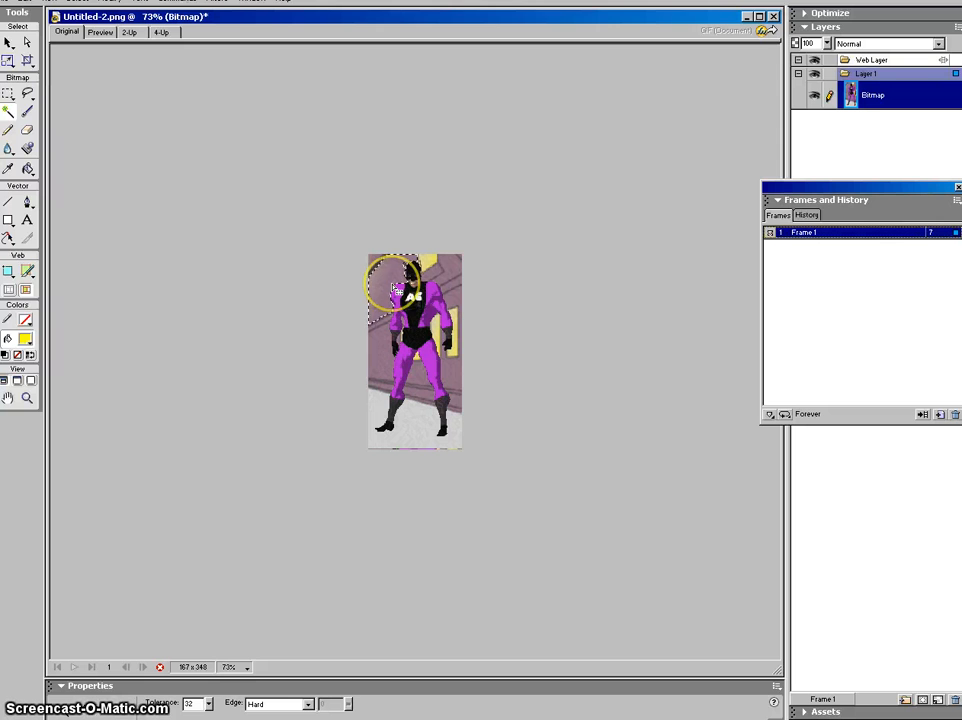
key("Delete")
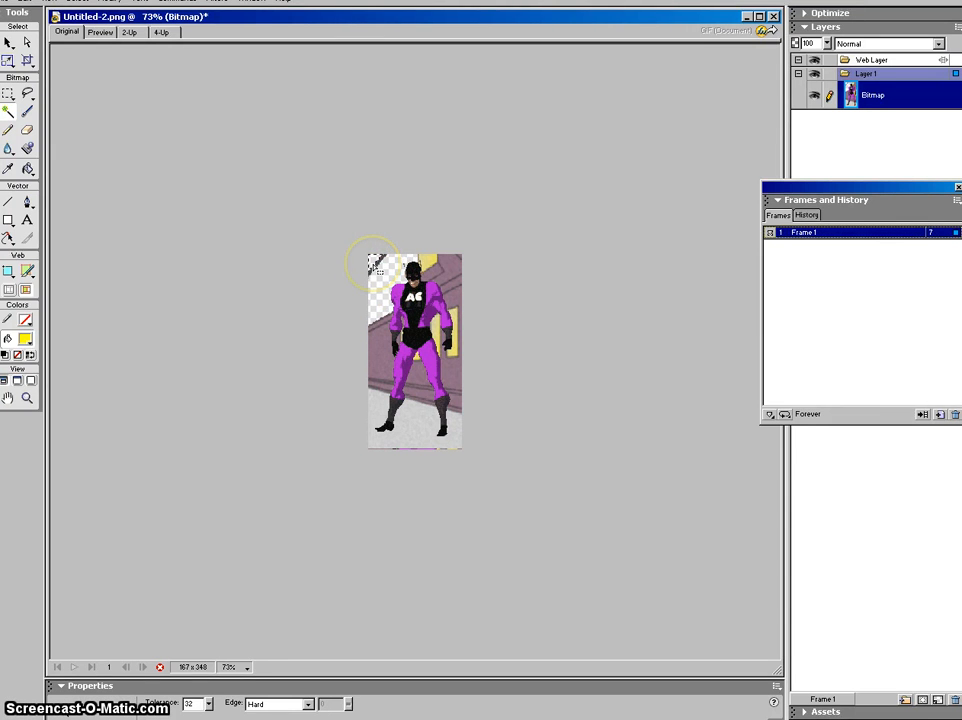
left_click(377, 264)
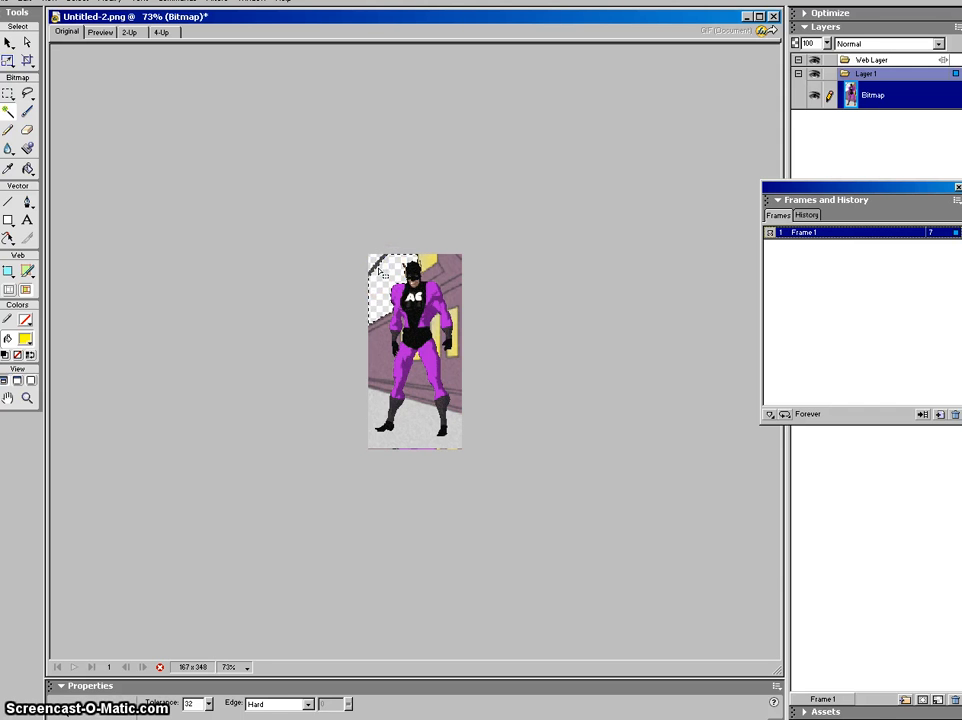
left_click(445, 272)
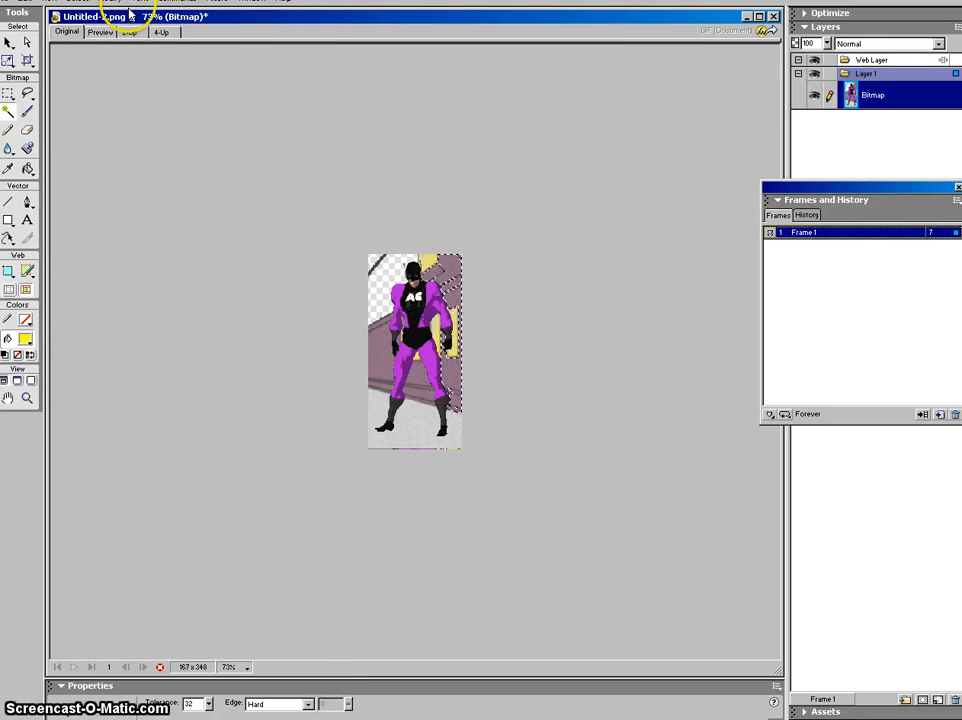
Step: Zoom the view in on the superhero figure to 300%
left_click(75, 2)
mouse_move(110, 2)
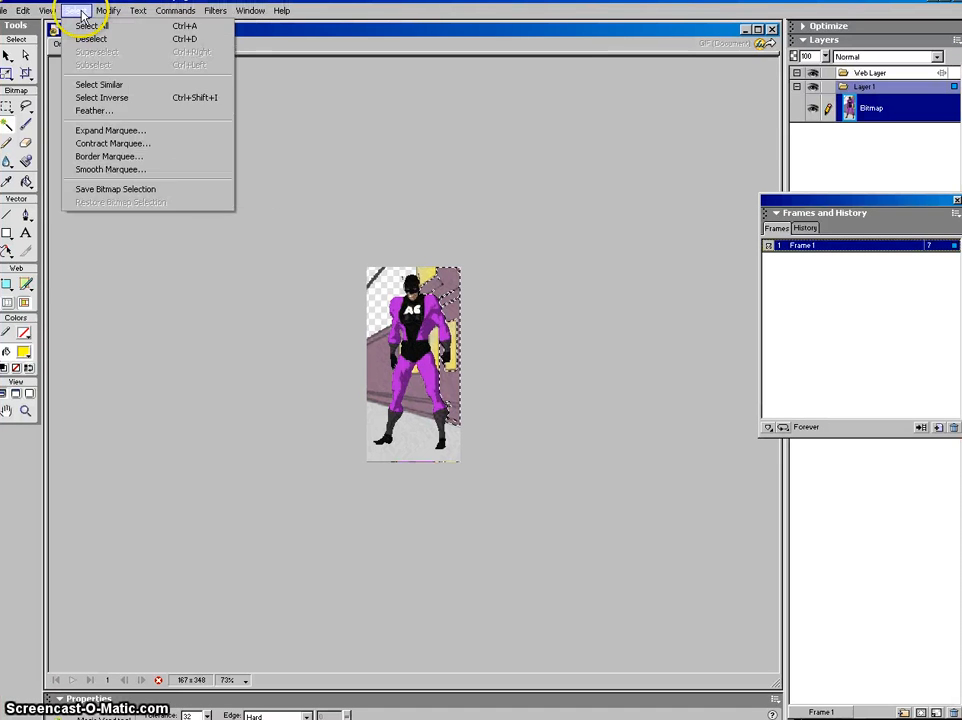
mouse_move(56, 2)
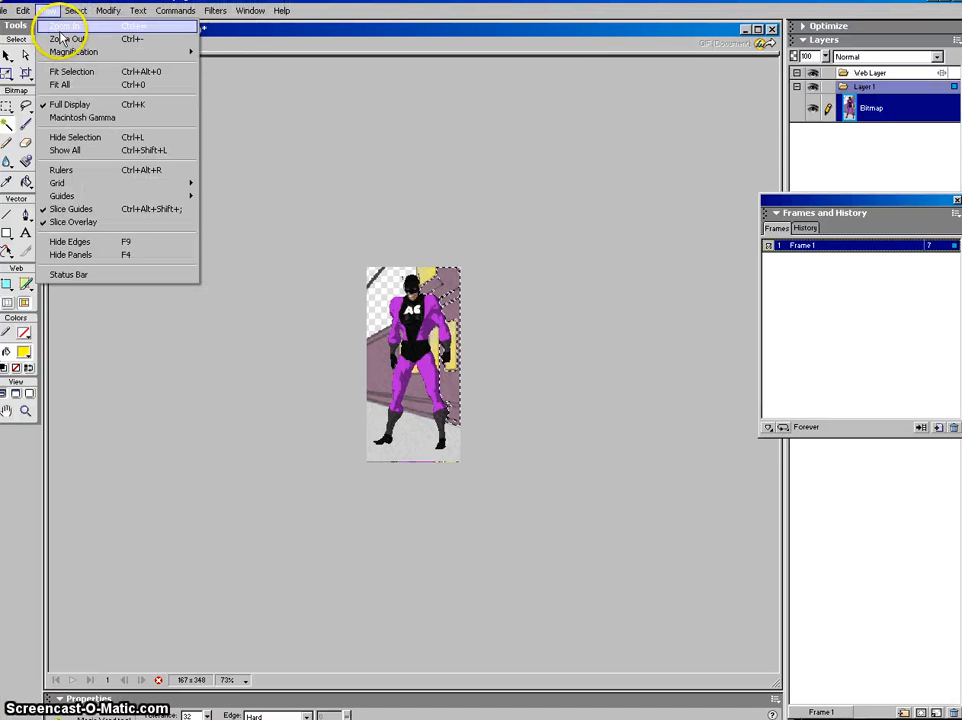
left_click(57, 27)
left_click(47, 10)
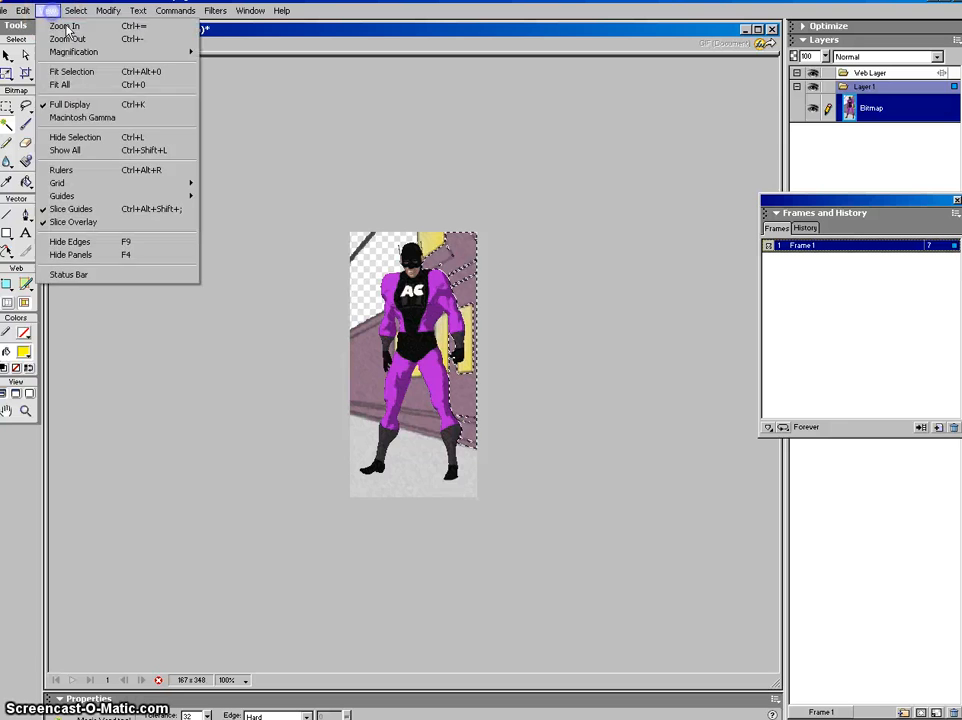
left_click(66, 27)
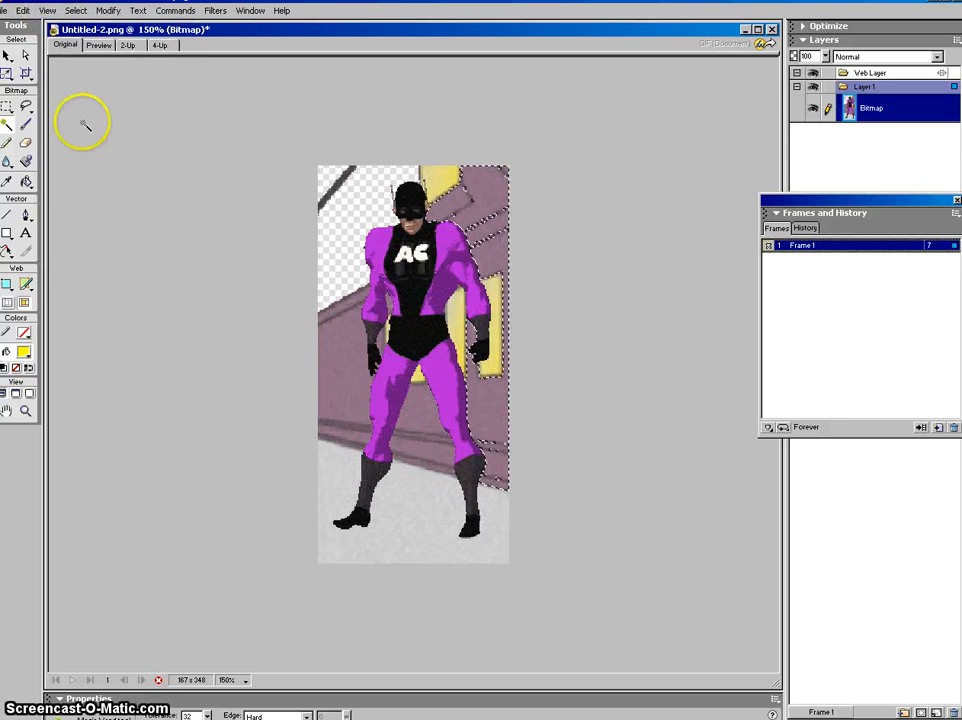
left_click(242, 681)
left_click(241, 612)
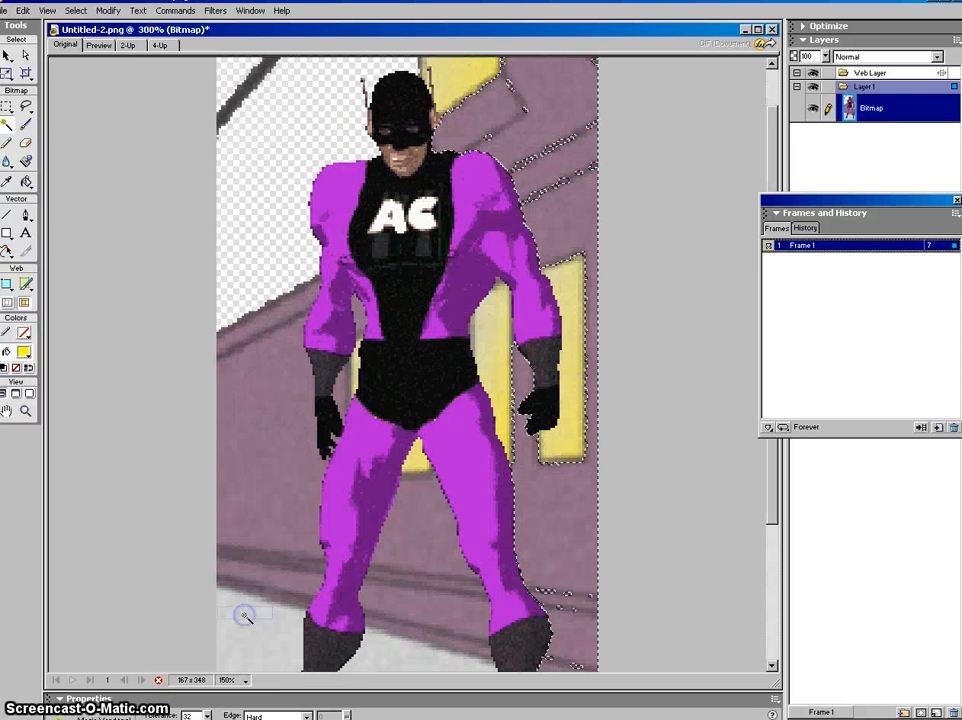
left_click_drag(773, 189, 770, 98)
Step: Delete the selected purple wall and the yellow window panel behind the head
key("Delete")
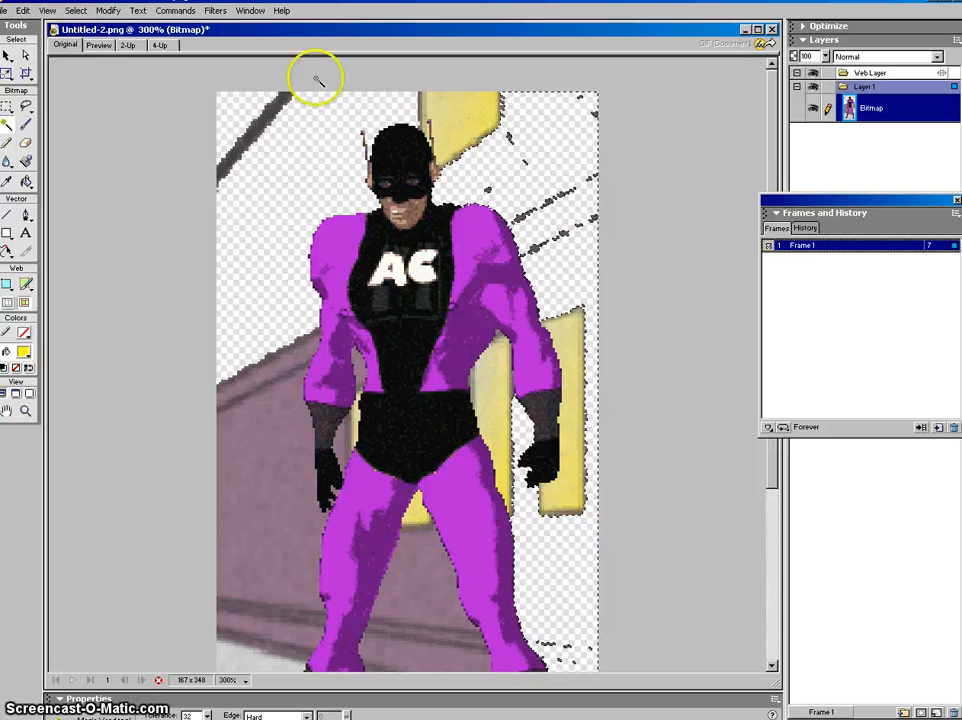
left_click(455, 125)
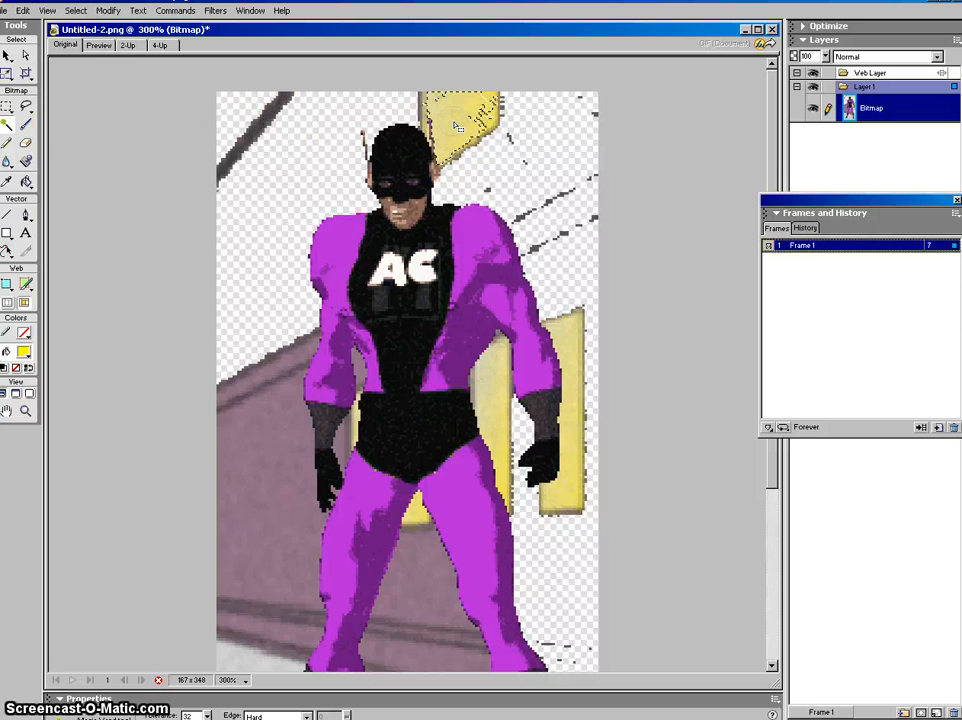
key("Delete")
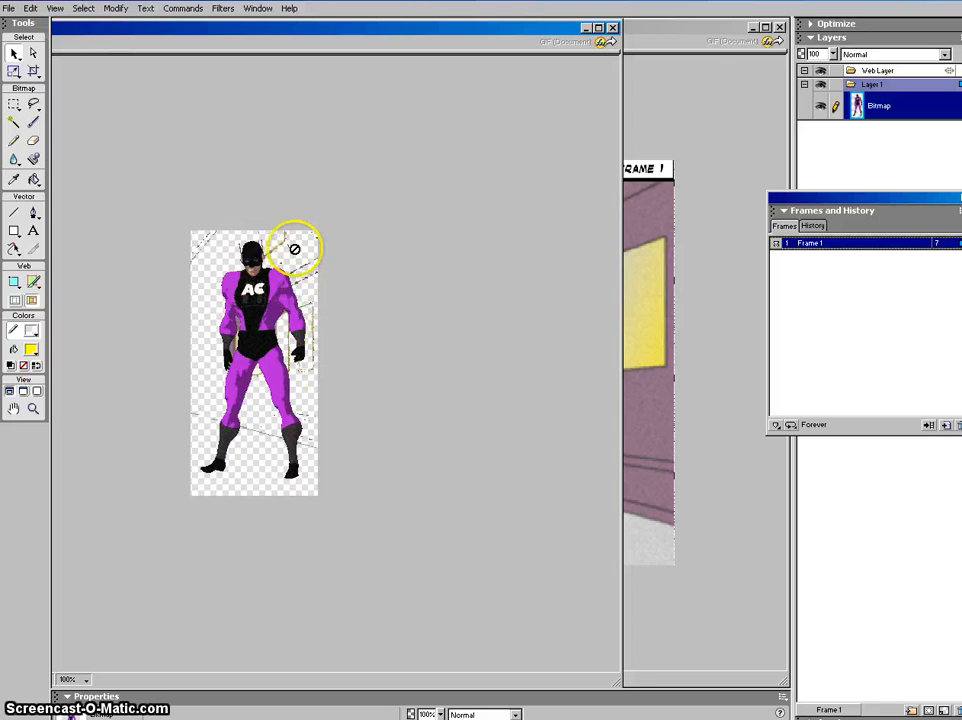
Step: Return the view to 100%, copy the cut-out superhero, and minimize Fireworks
left_click(56, 9)
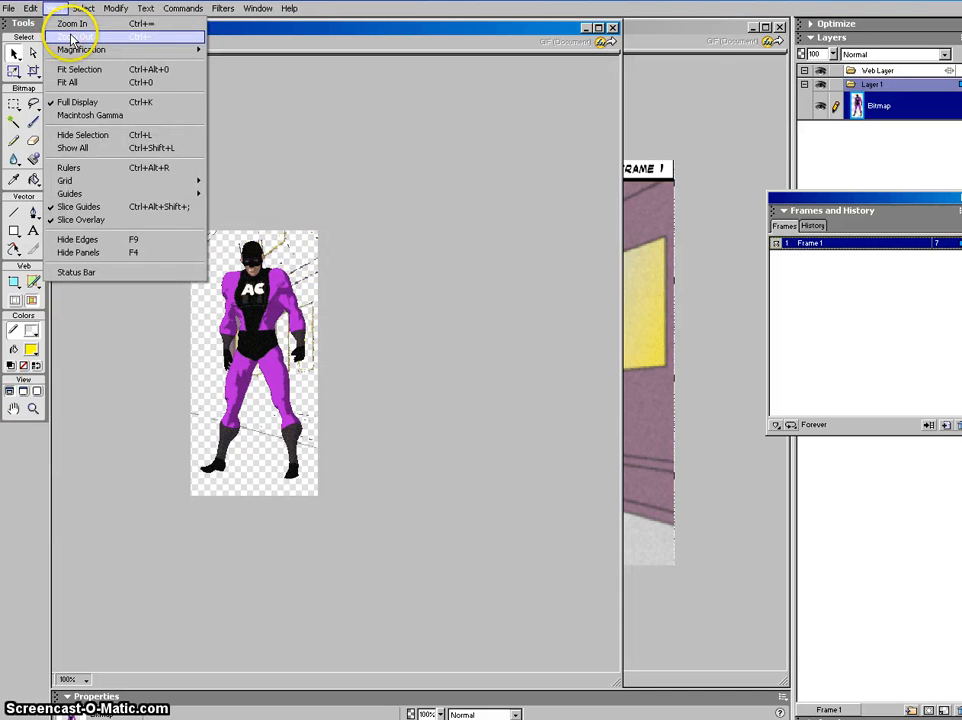
left_click(72, 37)
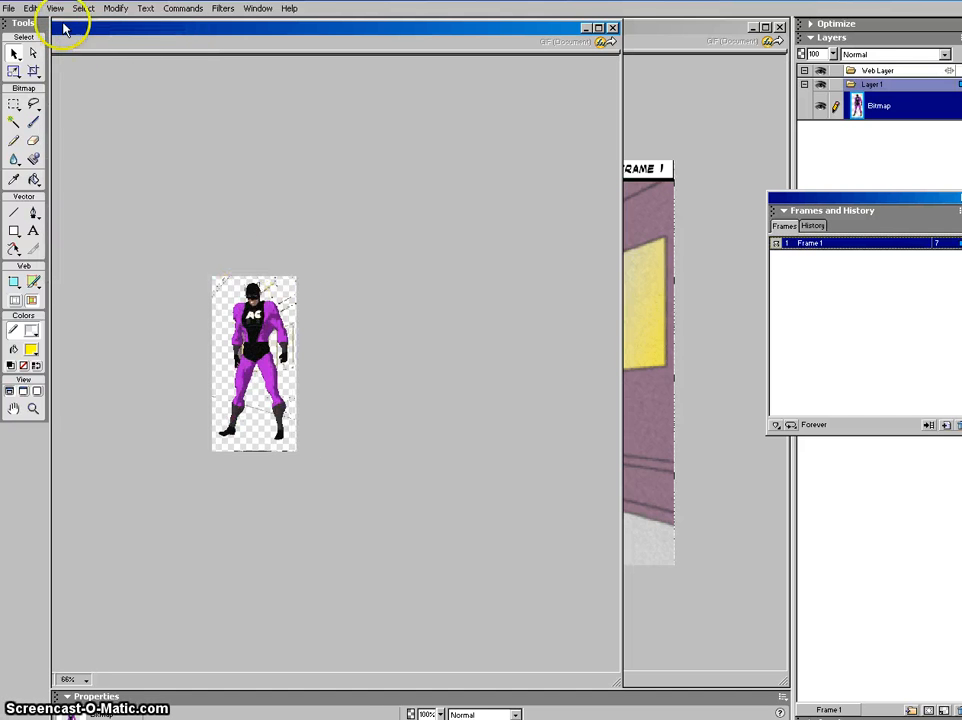
left_click(56, 9)
left_click(66, 23)
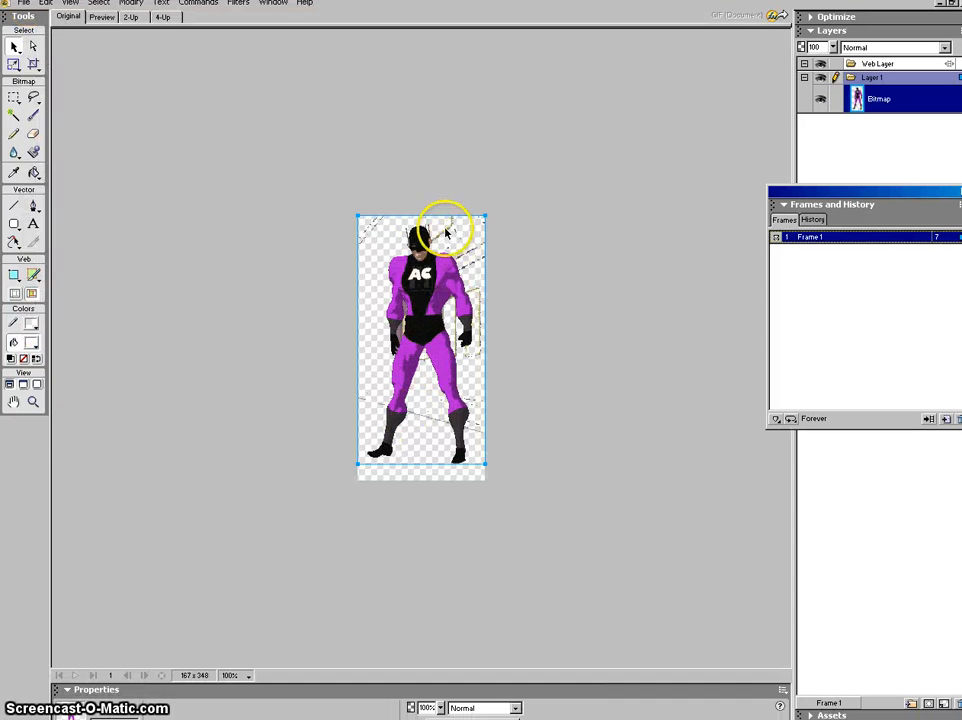
left_click(47, 4)
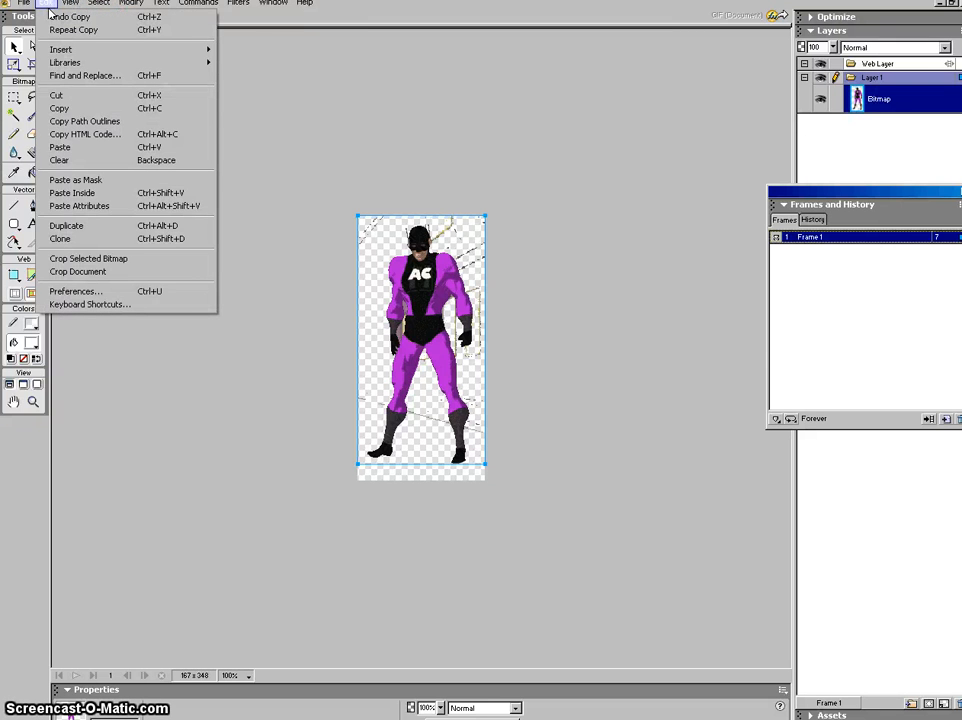
left_click(58, 110)
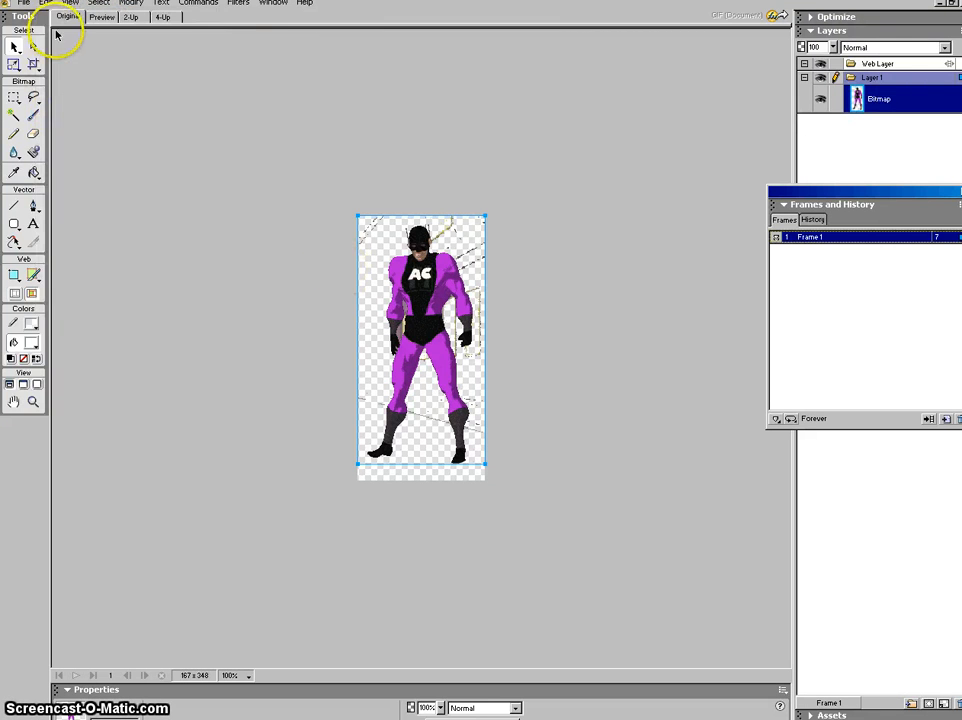
left_click(940, 6)
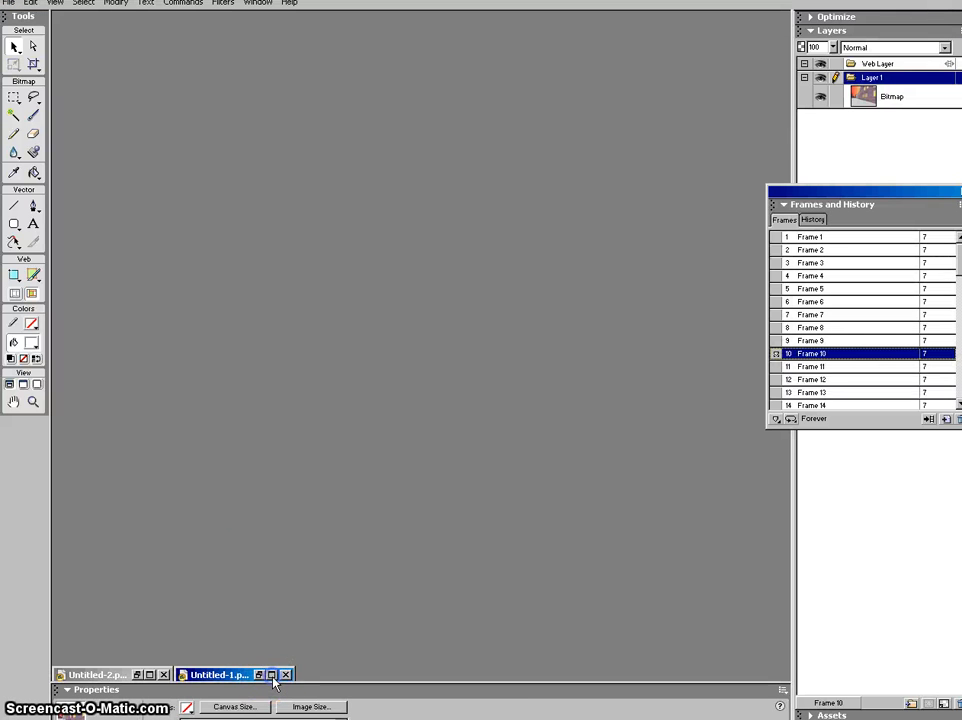
Step: Bring the Untitled-1 street document forward and paste the superhero onto it
left_click(271, 675)
right_click(232, 301)
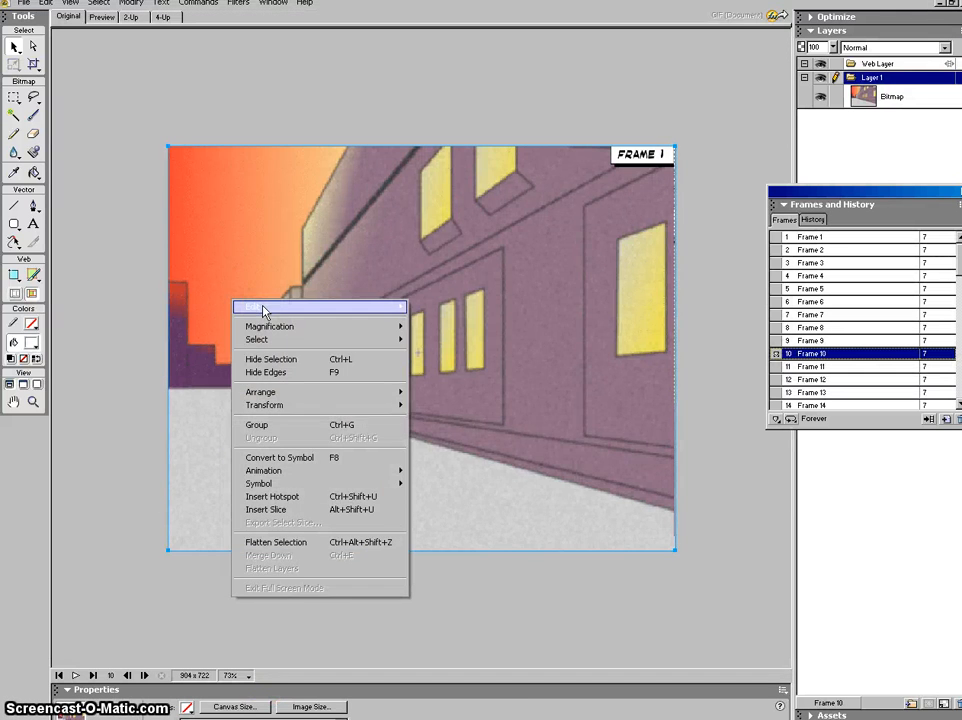
left_click(262, 312)
left_click(412, 357)
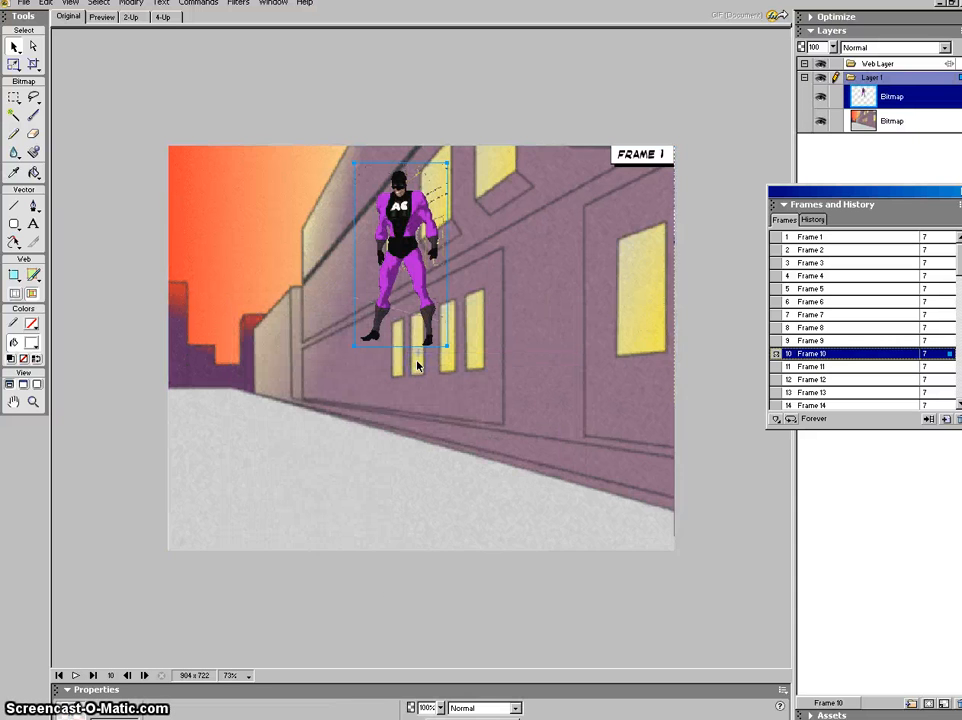
Step: Move the superhero to the street's left side and shrink him
left_click_drag(406, 262, 224, 280)
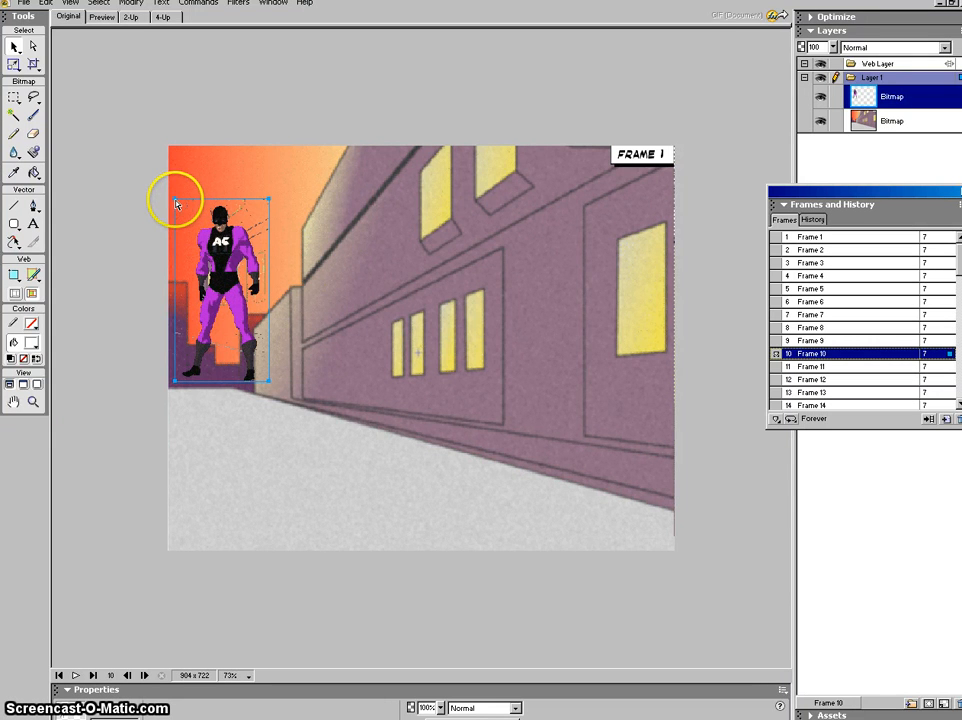
left_click_drag(234, 262, 194, 284)
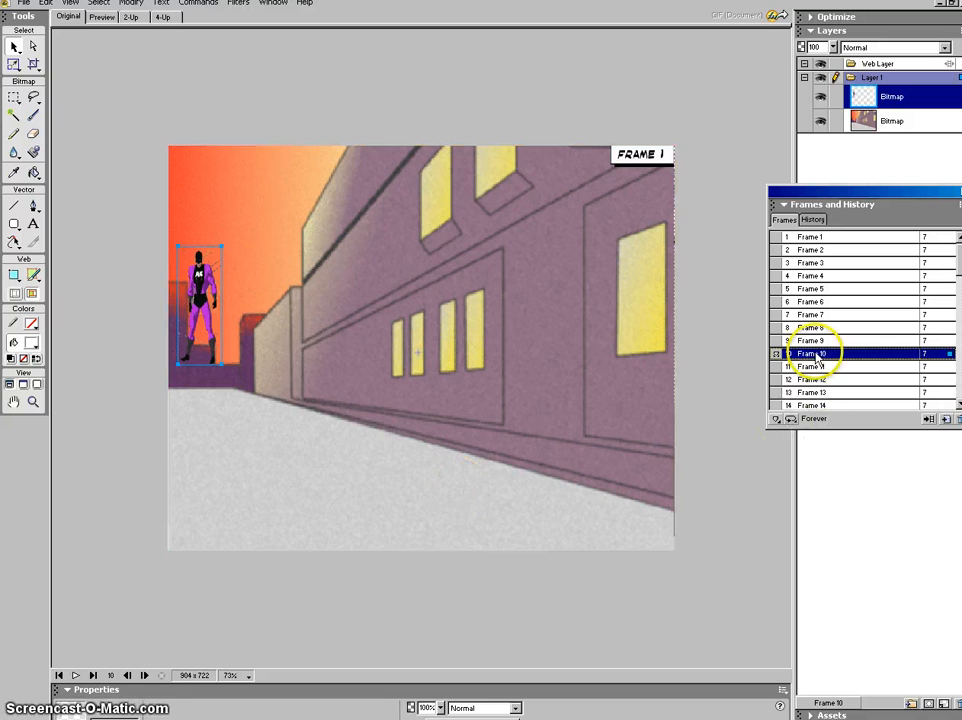
left_click(46, 3)
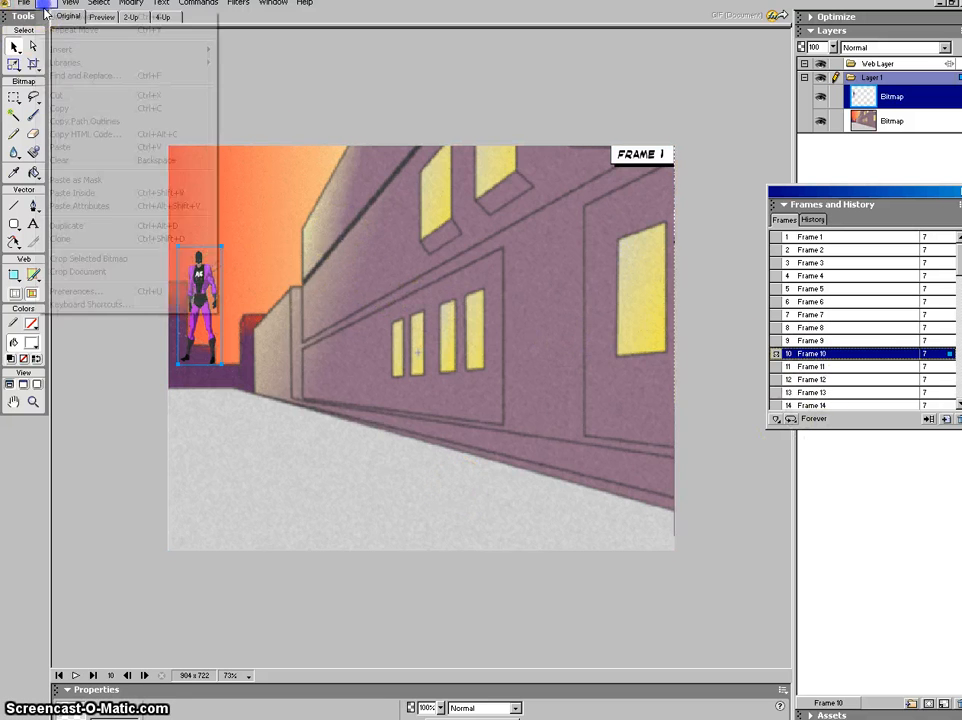
Step: Cut the superhero from Frame 10 and switch to Frame 1, selecting the street background
left_click(62, 96)
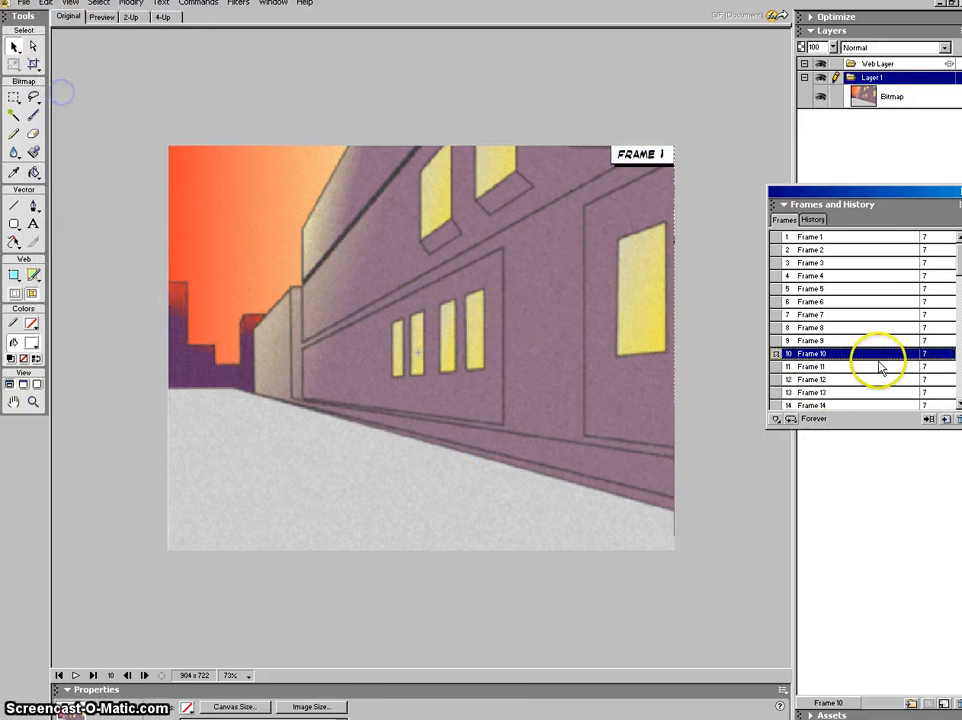
left_click(795, 237)
right_click(294, 242)
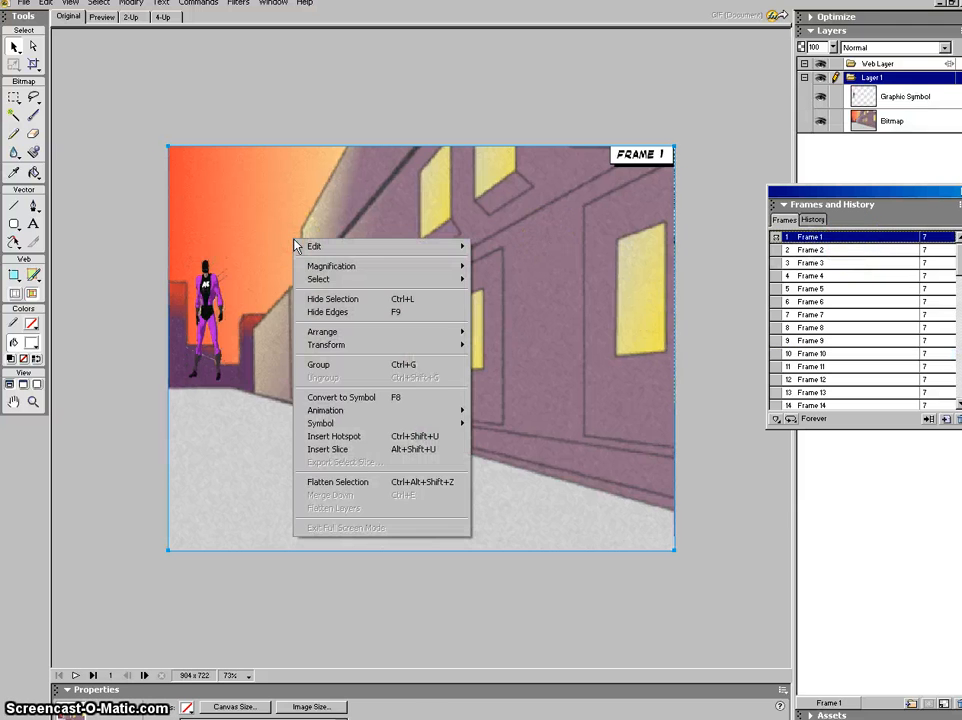
left_click(254, 229)
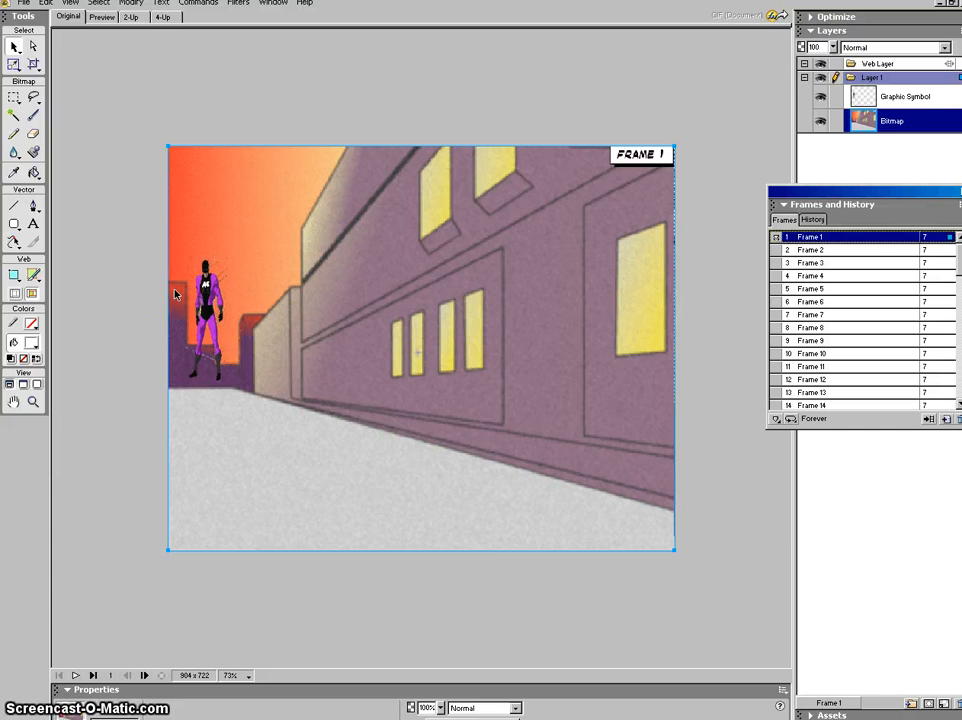
left_click(131, 3)
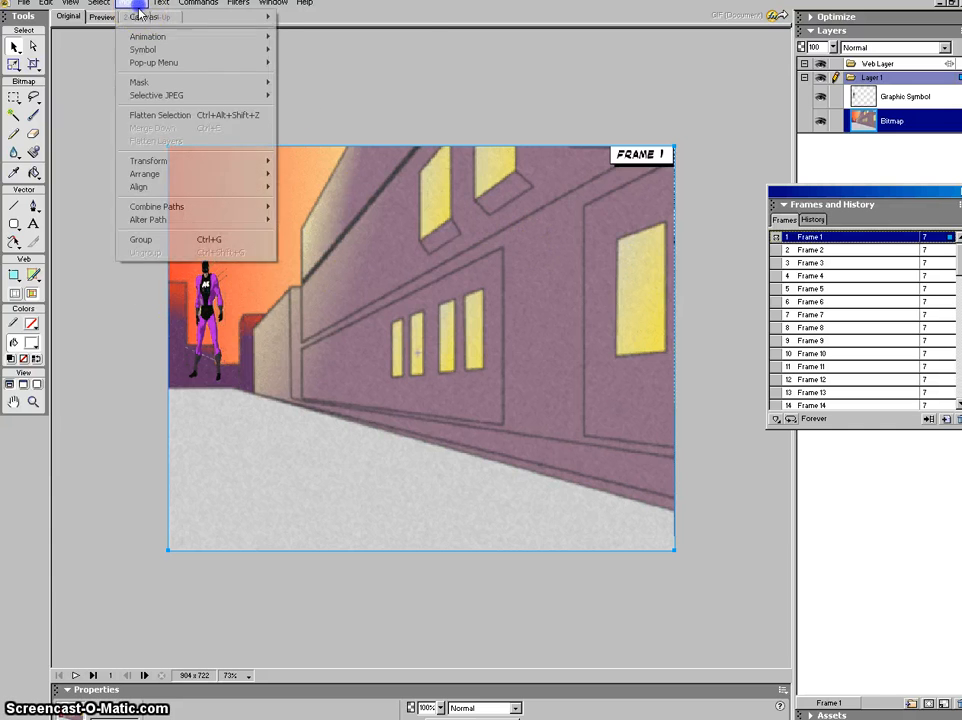
mouse_move(144, 38)
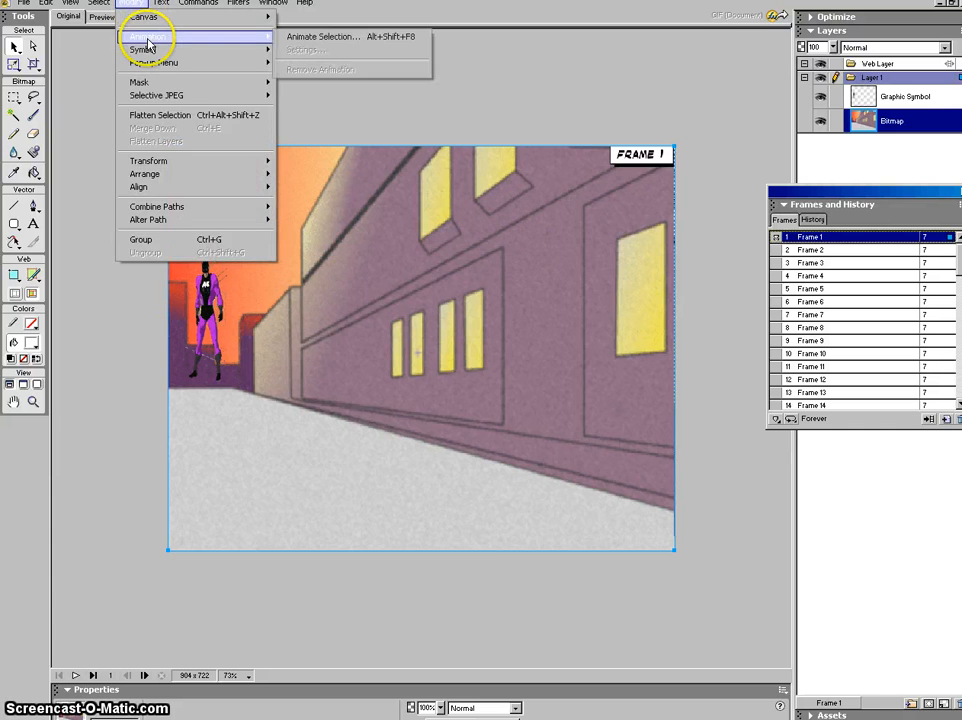
left_click(336, 45)
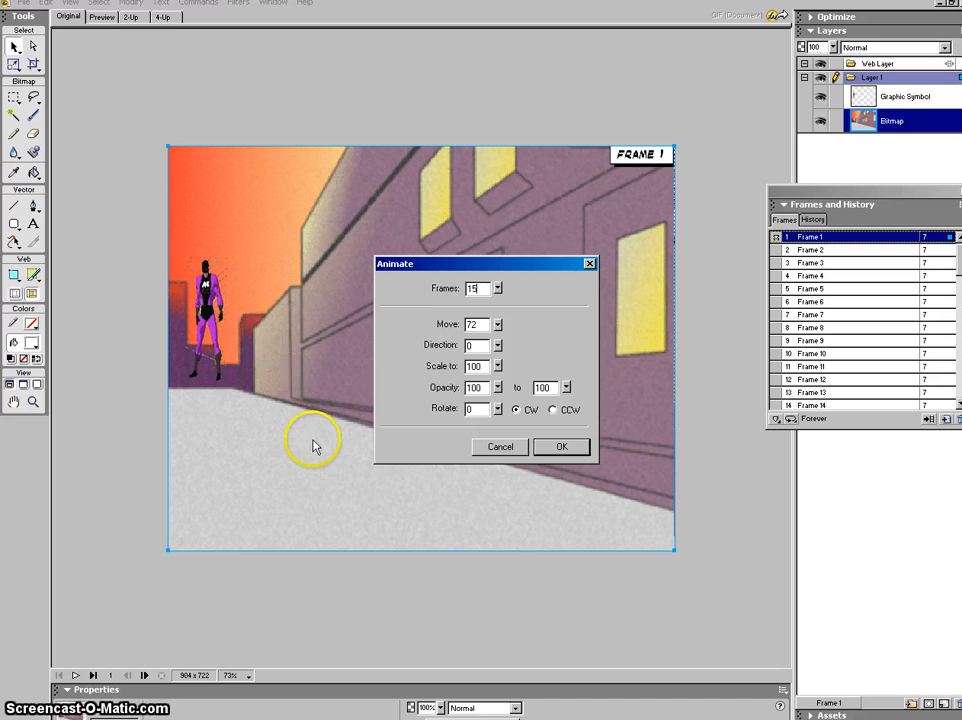
left_click(560, 448)
left_click_drag(450, 354, 252, 308)
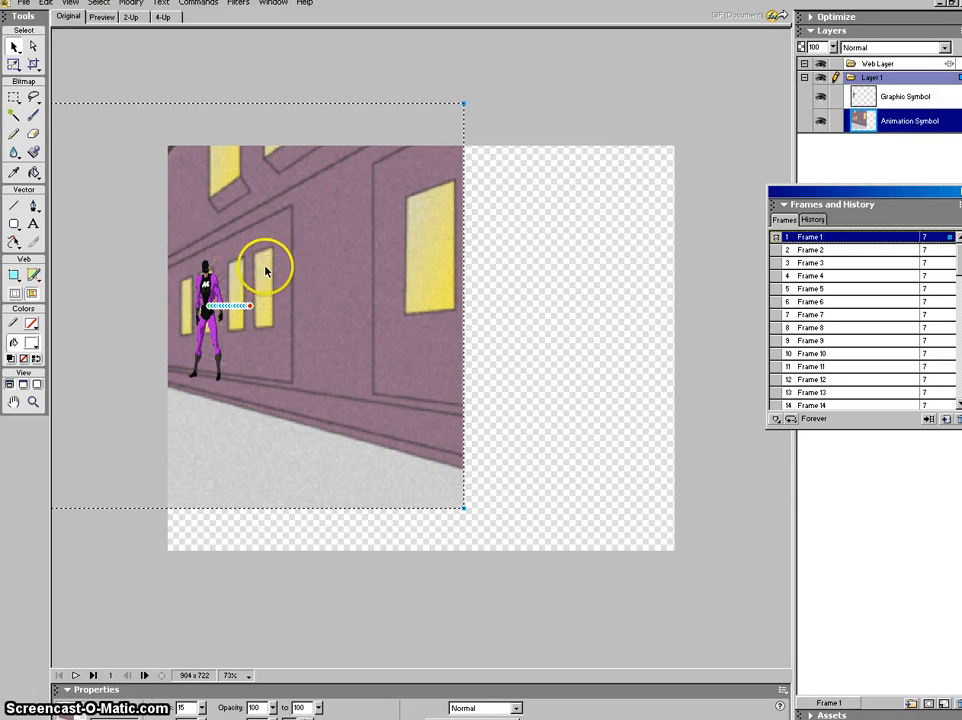
left_click(45, 4)
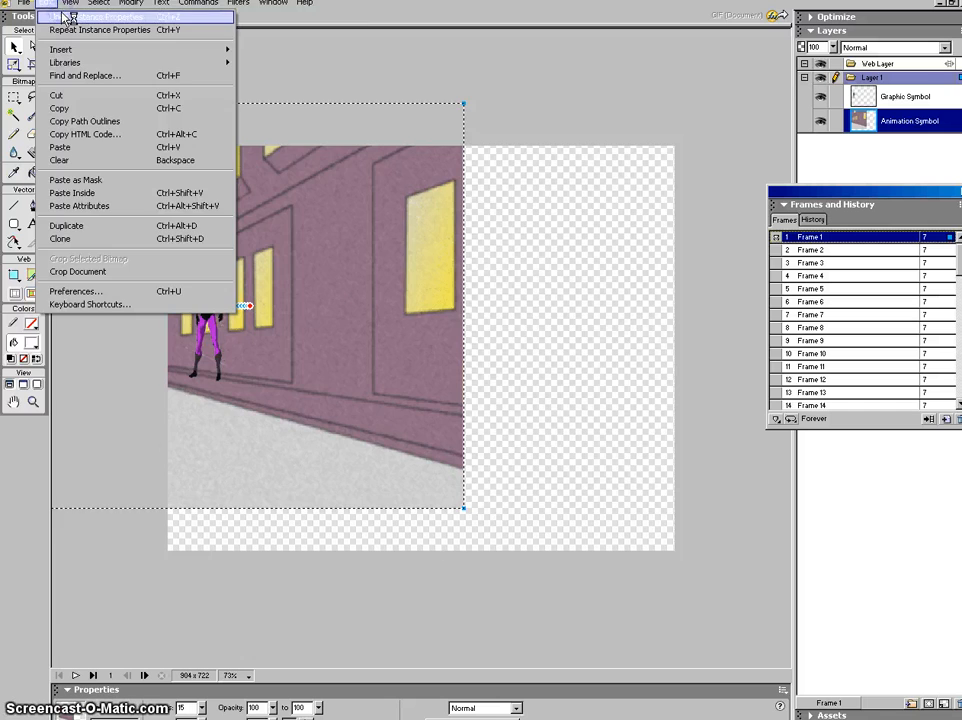
left_click(62, 11)
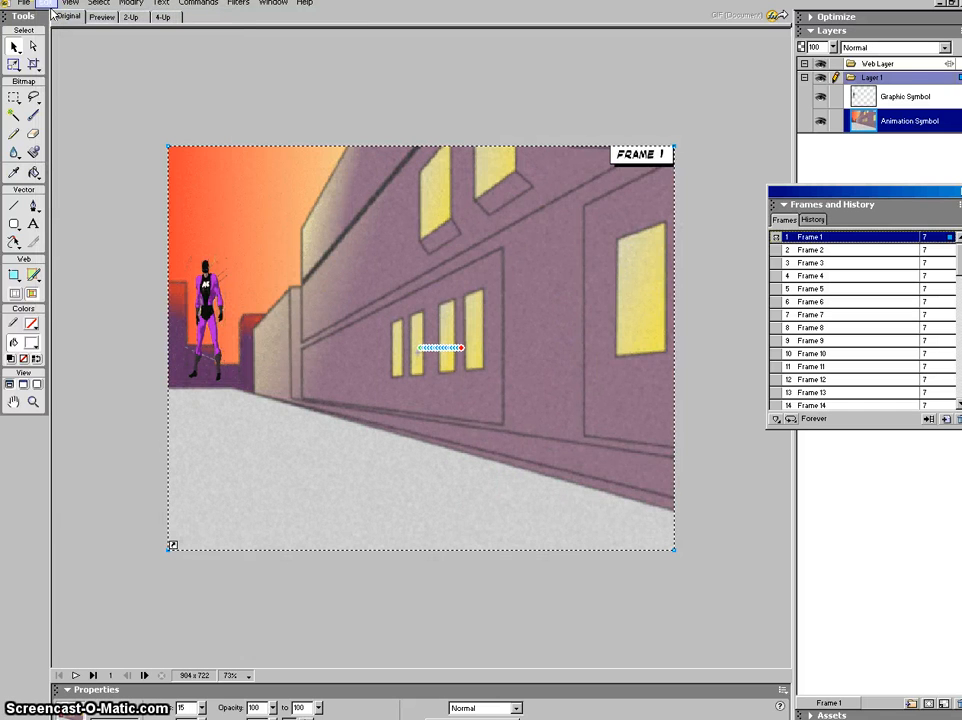
left_click(46, 5)
left_click(60, 11)
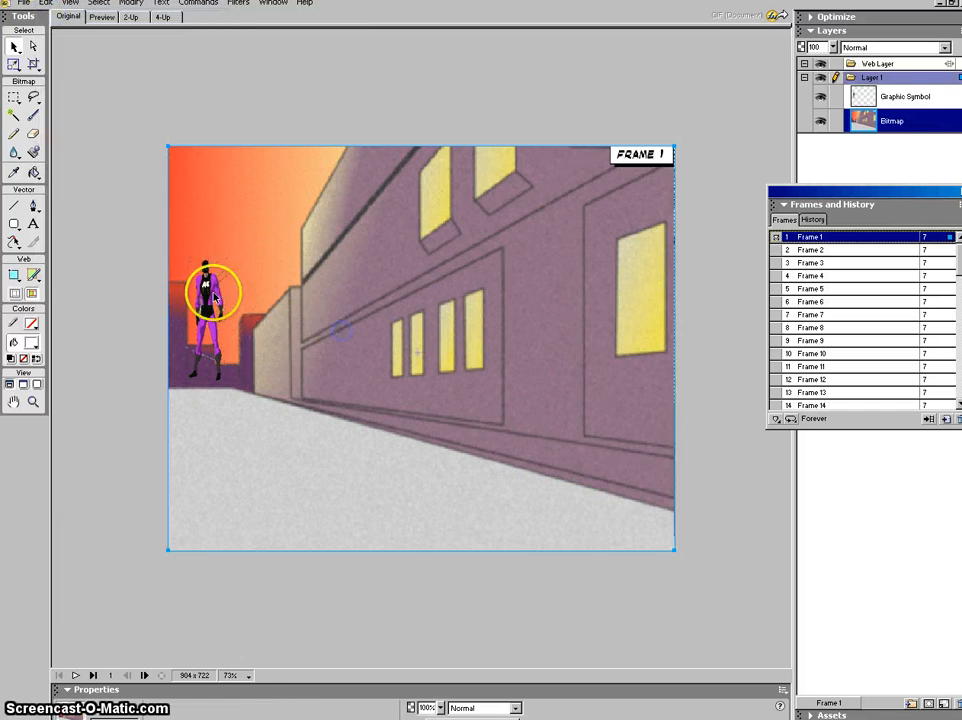
Step: Animate the superhero, then stretch his motion path diagonally down below the street's lower edge
left_click(213, 297)
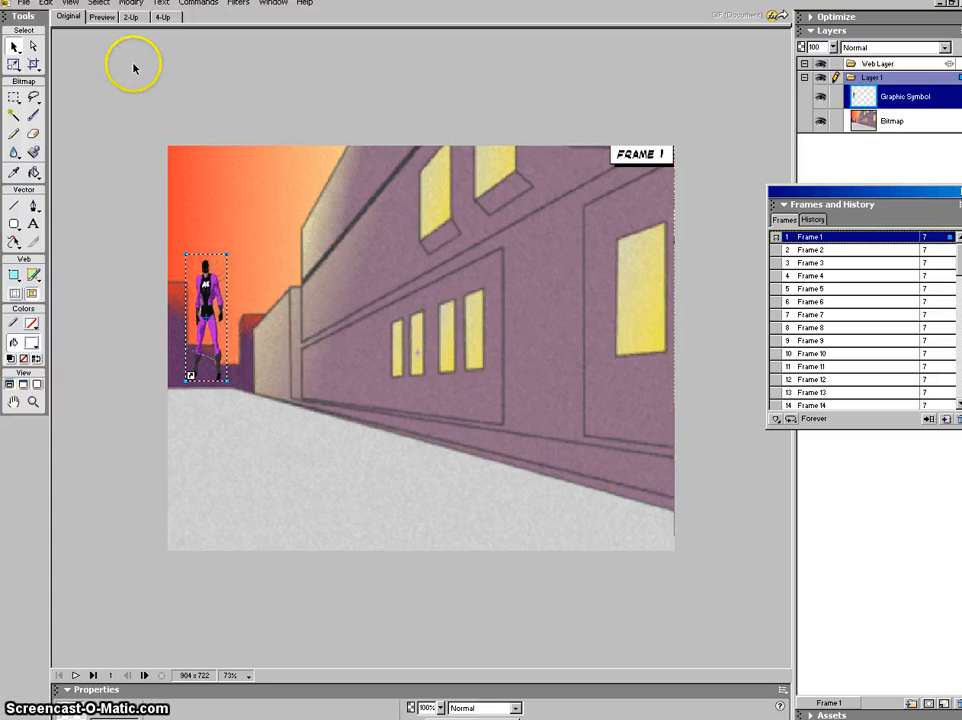
left_click(132, 5)
mouse_move(161, 40)
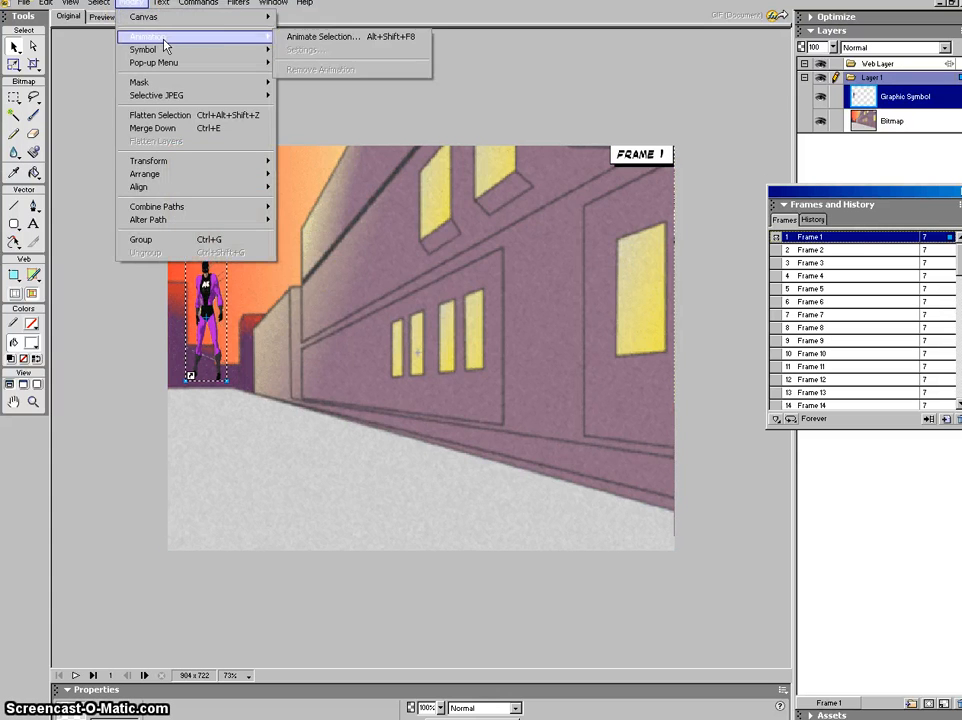
left_click(293, 45)
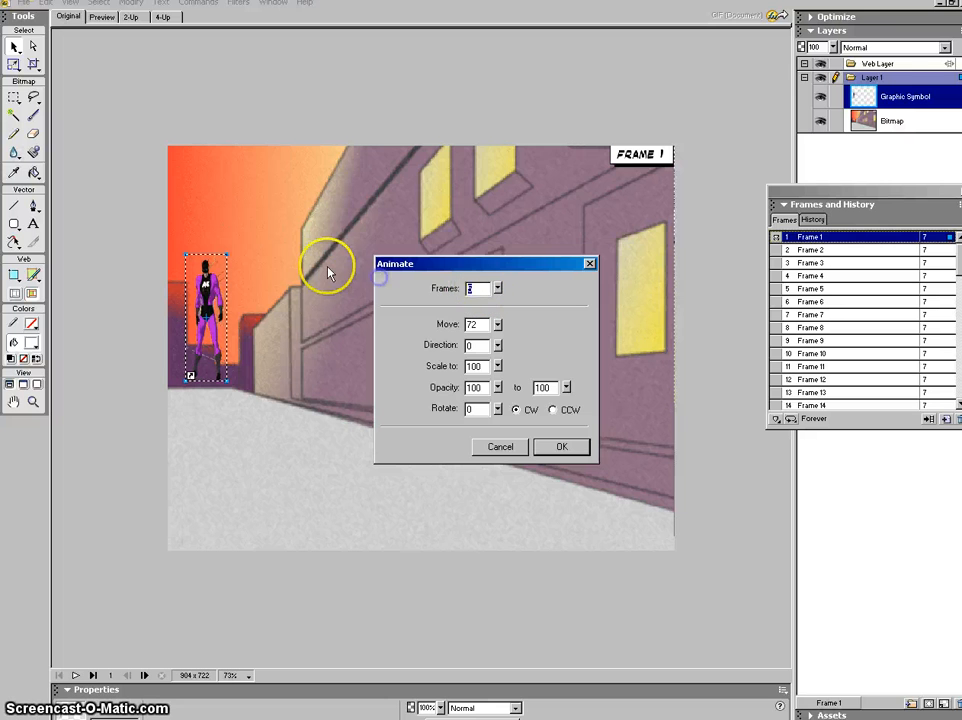
left_click(557, 446)
left_click_drag(253, 330, 419, 623)
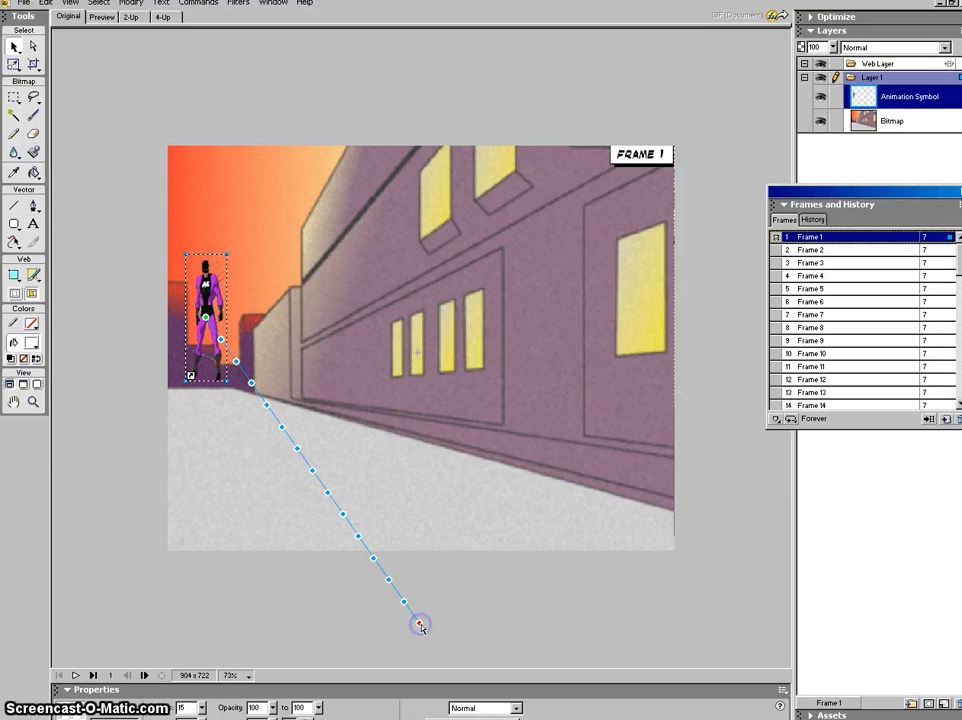
left_click(131, 4)
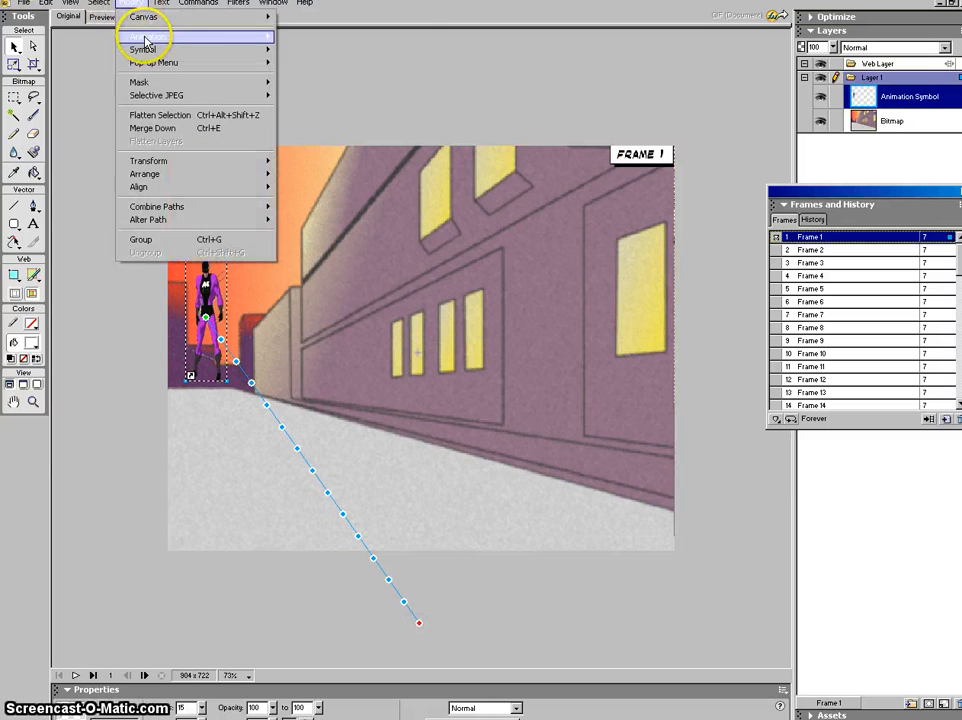
Step: Set the superhero's animation end scale to 204% in the animation settings
mouse_move(145, 36)
left_click(307, 38)
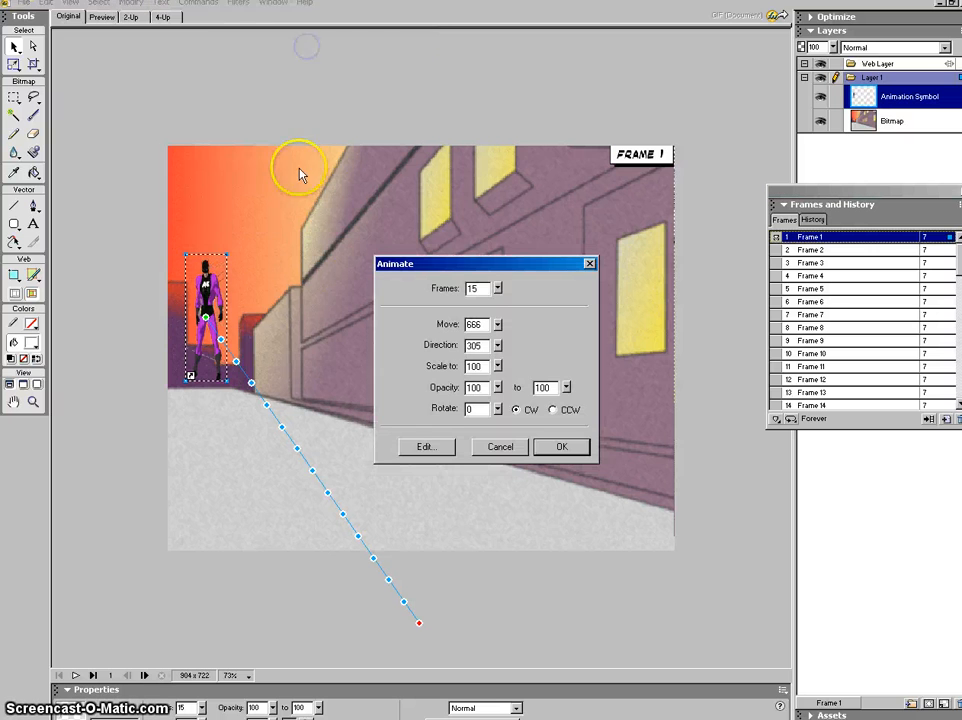
left_click(498, 366)
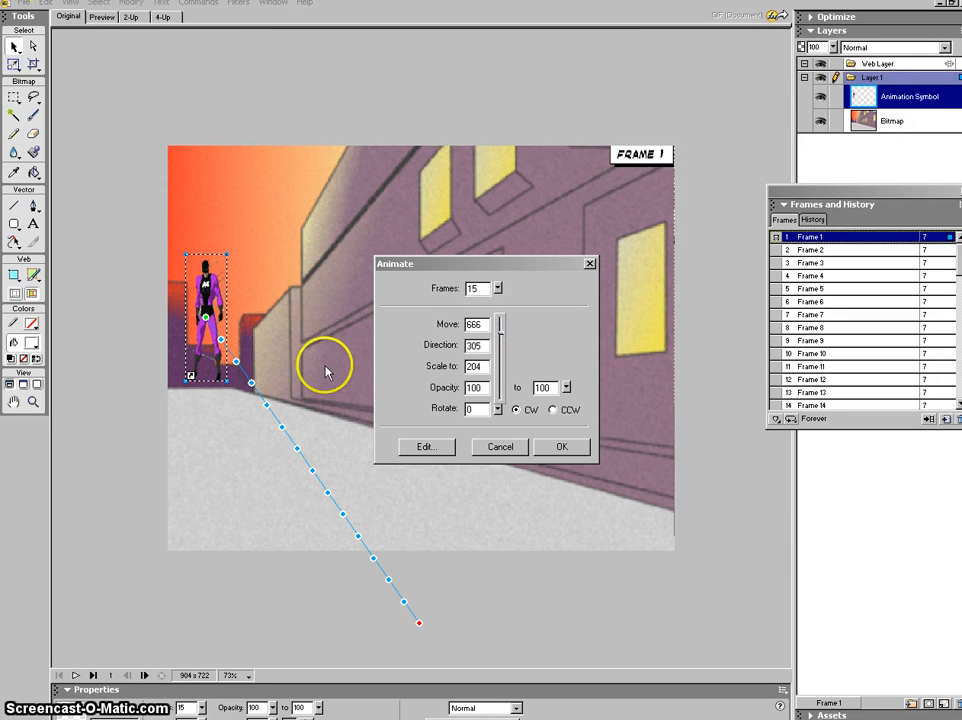
left_click(560, 452)
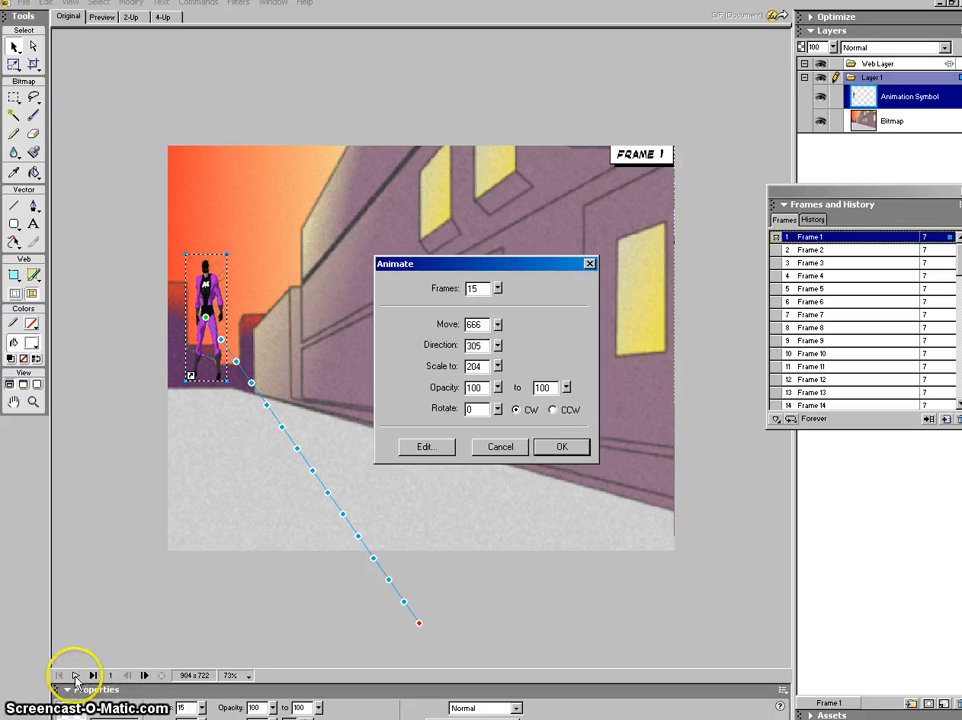
Step: Apply the animation settings, preview playback, and step through frames 7 to 12
left_click(585, 447)
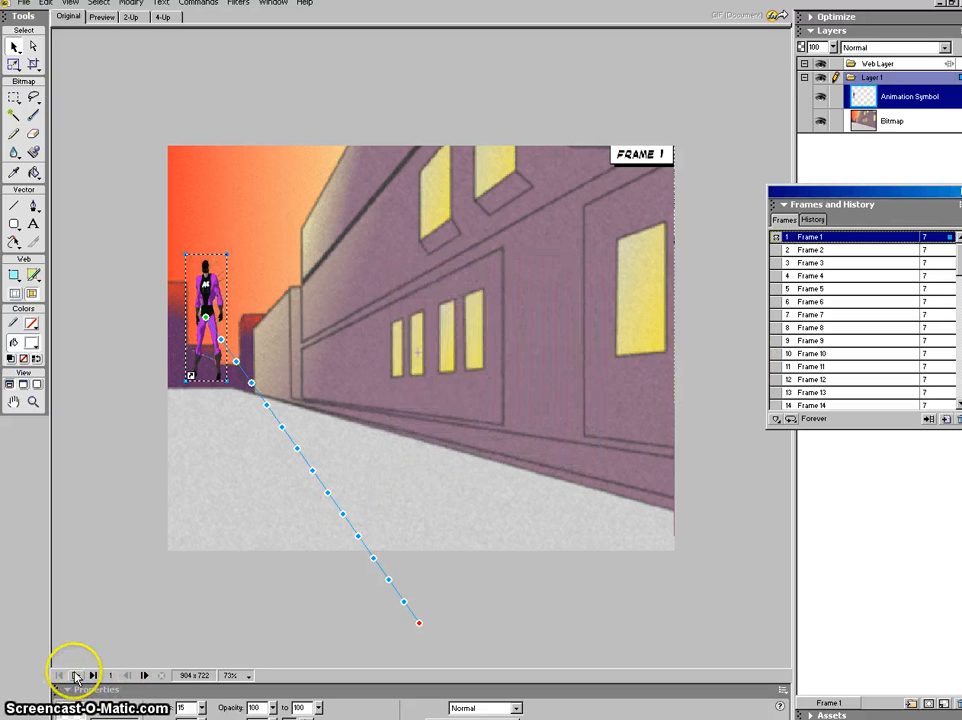
left_click(76, 677)
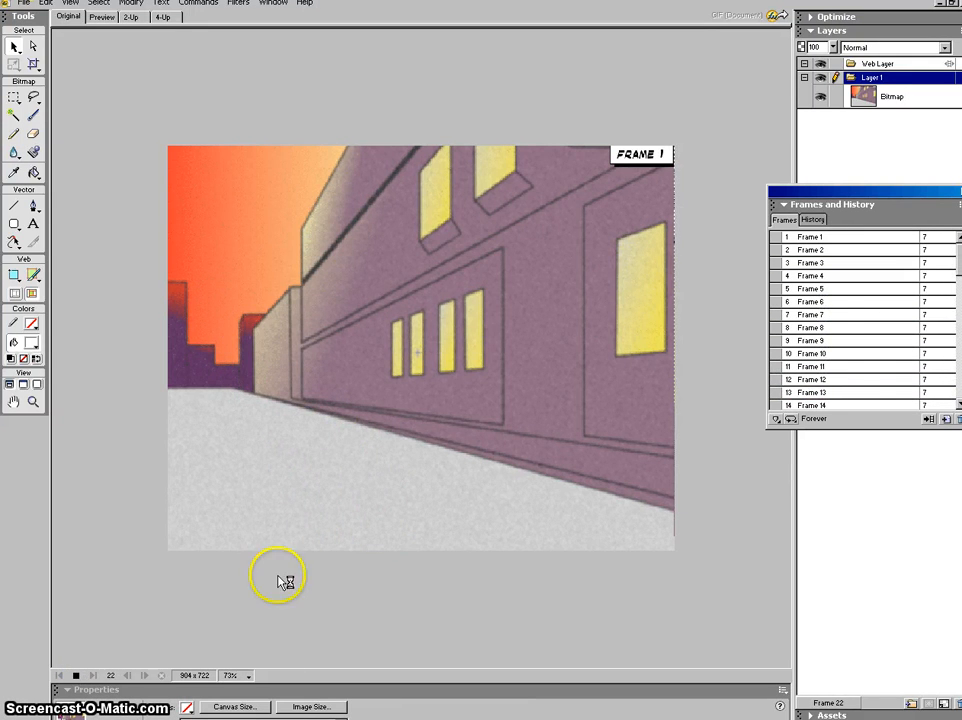
left_click(842, 316)
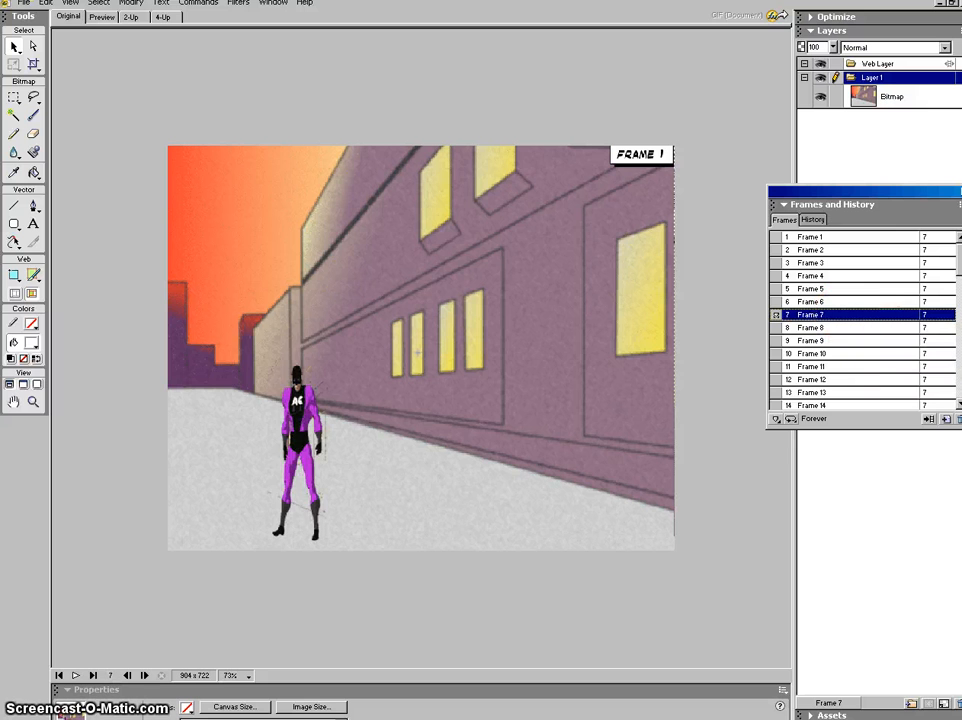
scroll(865, 321, "down", 1)
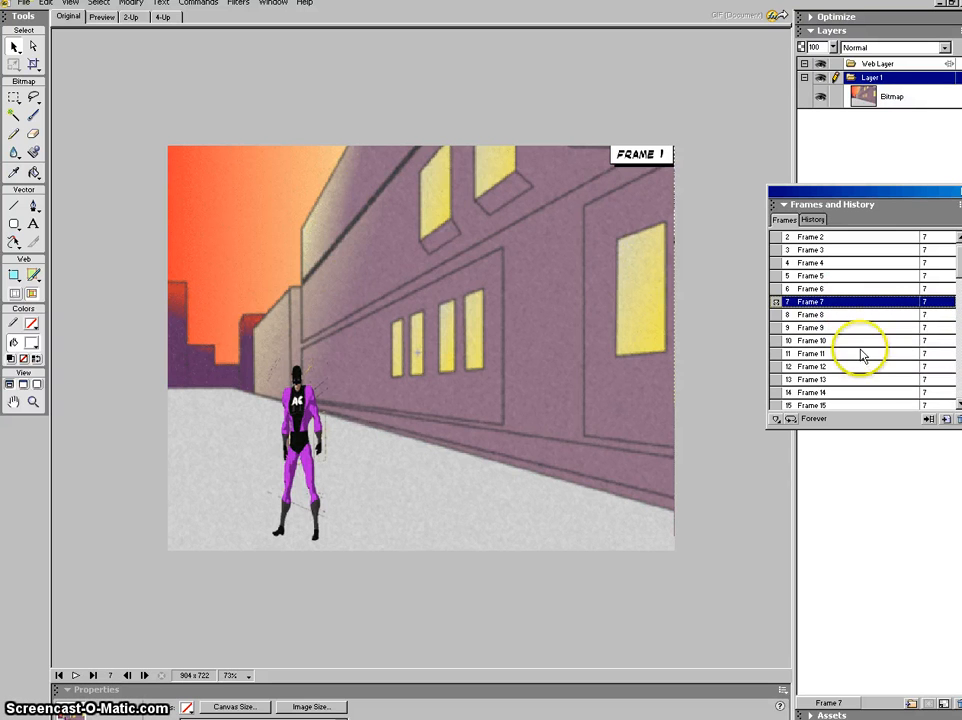
left_click(840, 316)
left_click(839, 328)
left_click(839, 341)
left_click(840, 354)
left_click(842, 367)
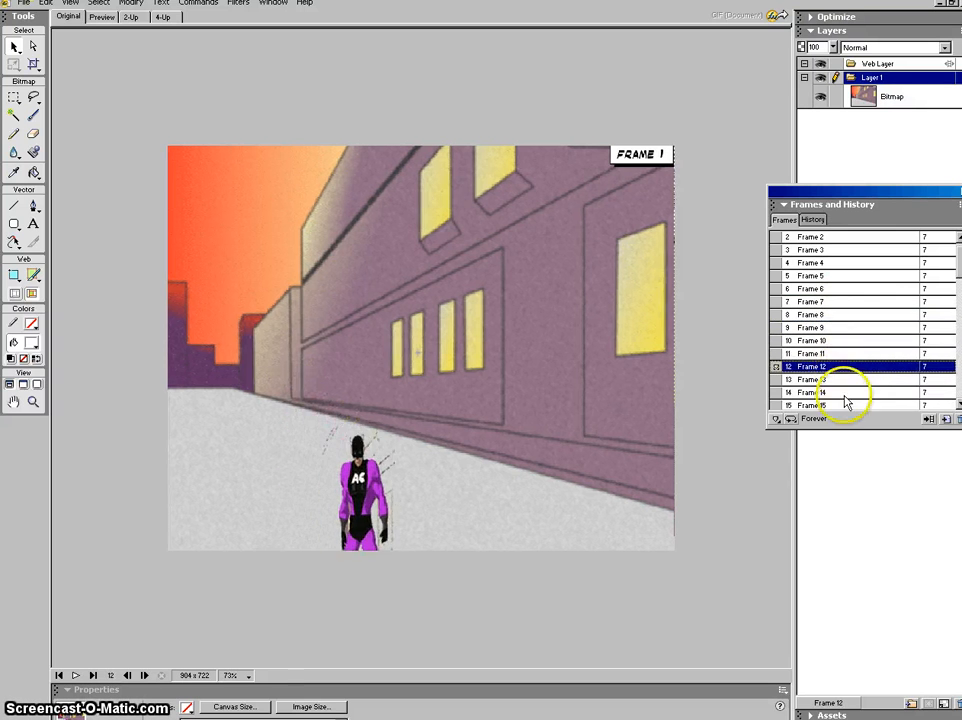
Step: Give Frame 7 a delay of 300 hundredths of a second
left_click(838, 303)
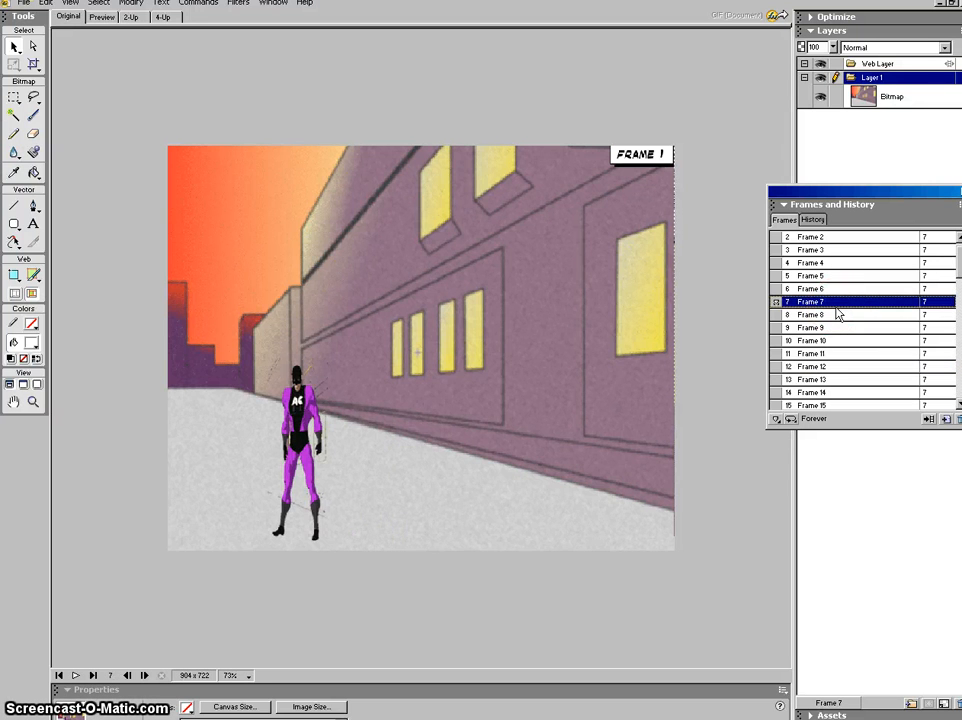
double_click(928, 302)
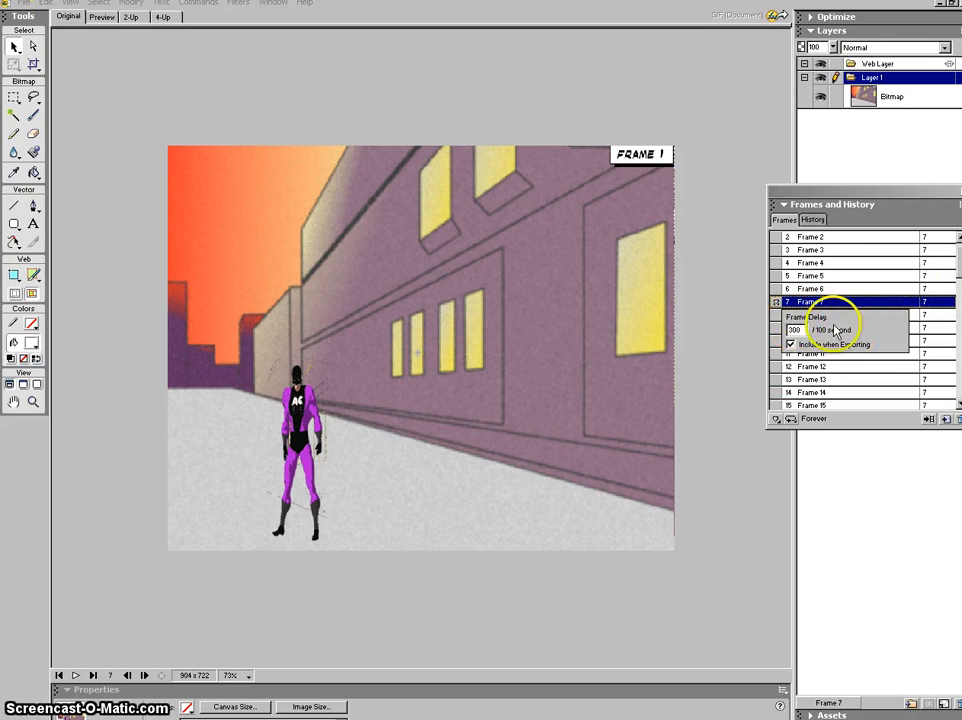
left_click(728, 368)
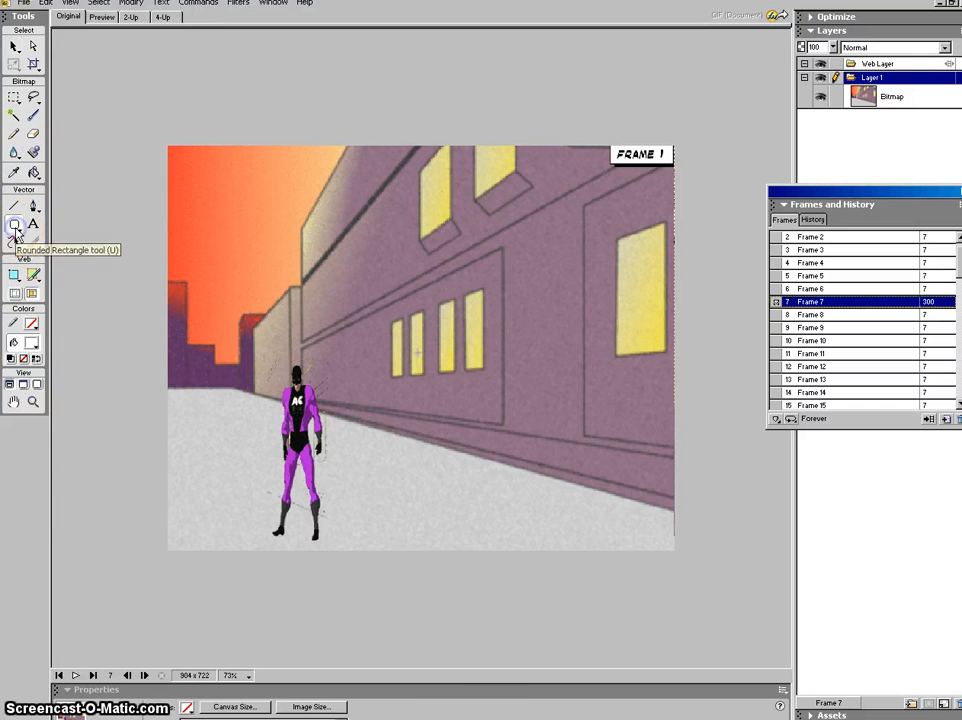
Step: Draw a white rounded rectangle to the left of the hero's head on Frame 7
left_click(15, 229)
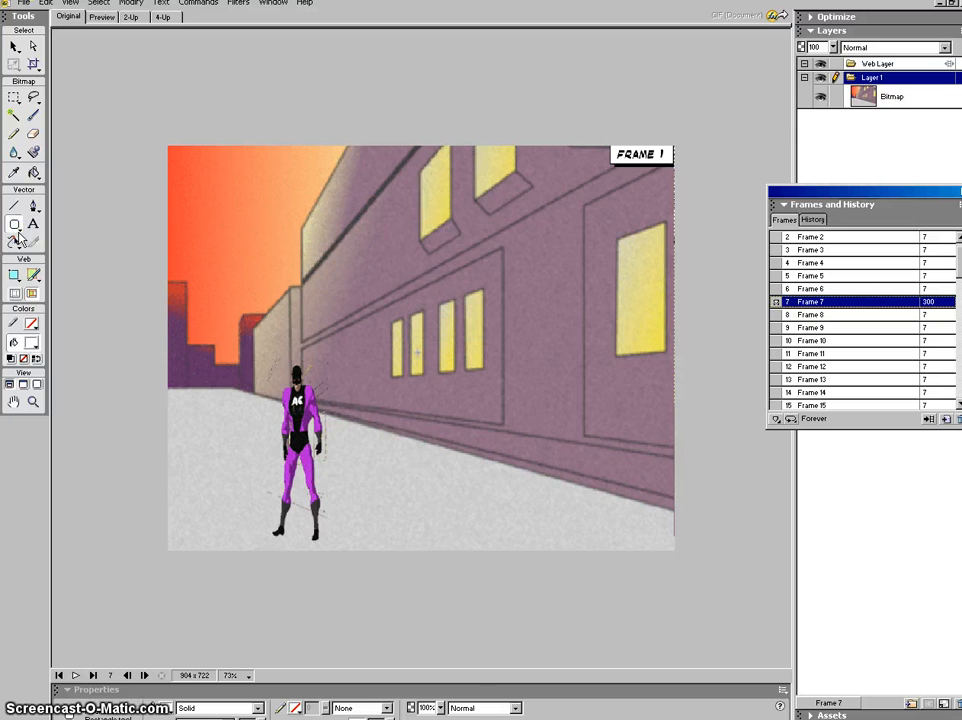
left_click(19, 234)
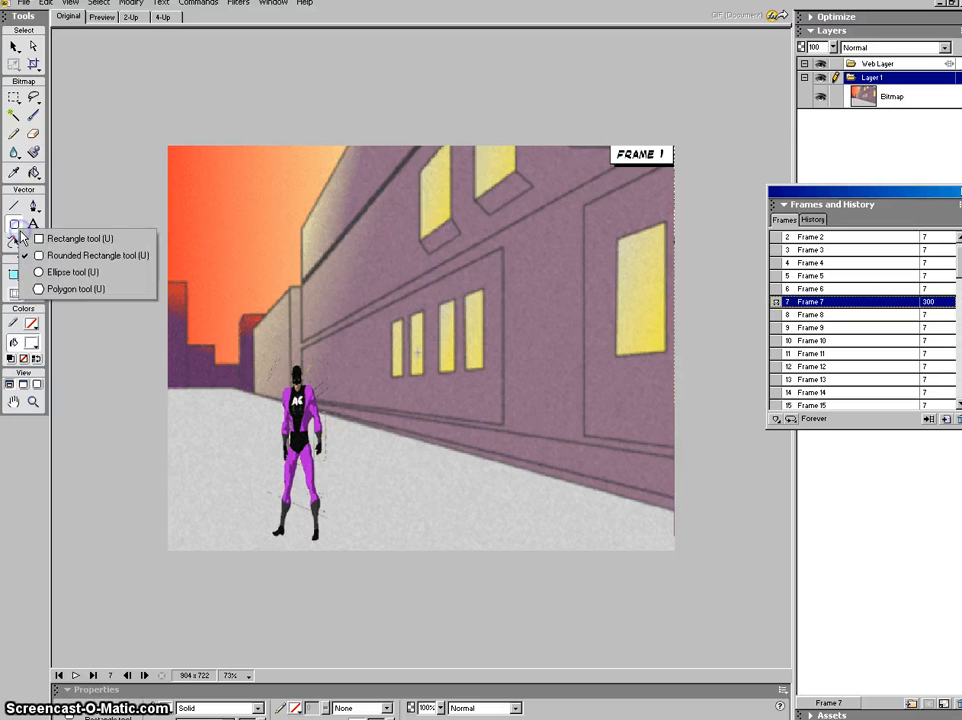
left_click(64, 255)
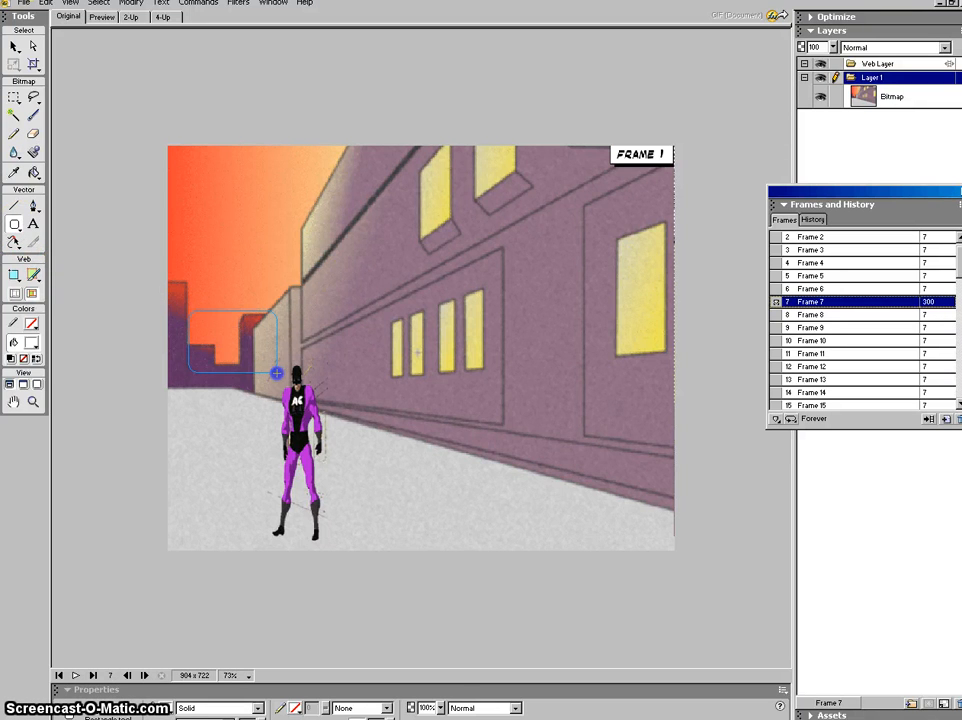
left_click_drag(268, 364, 263, 355)
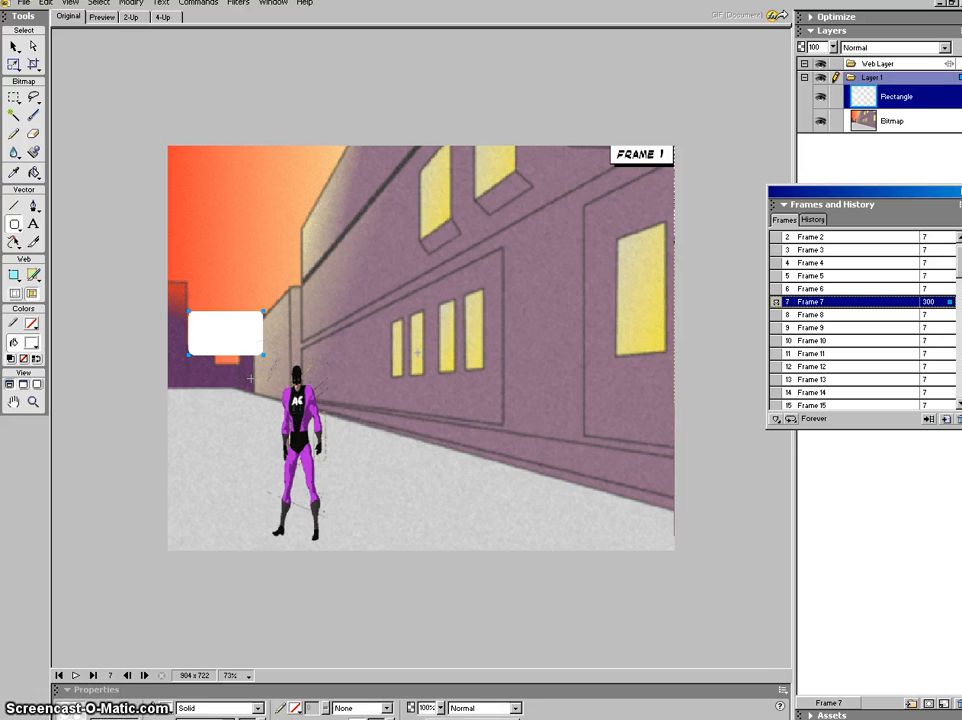
left_click(171, 707)
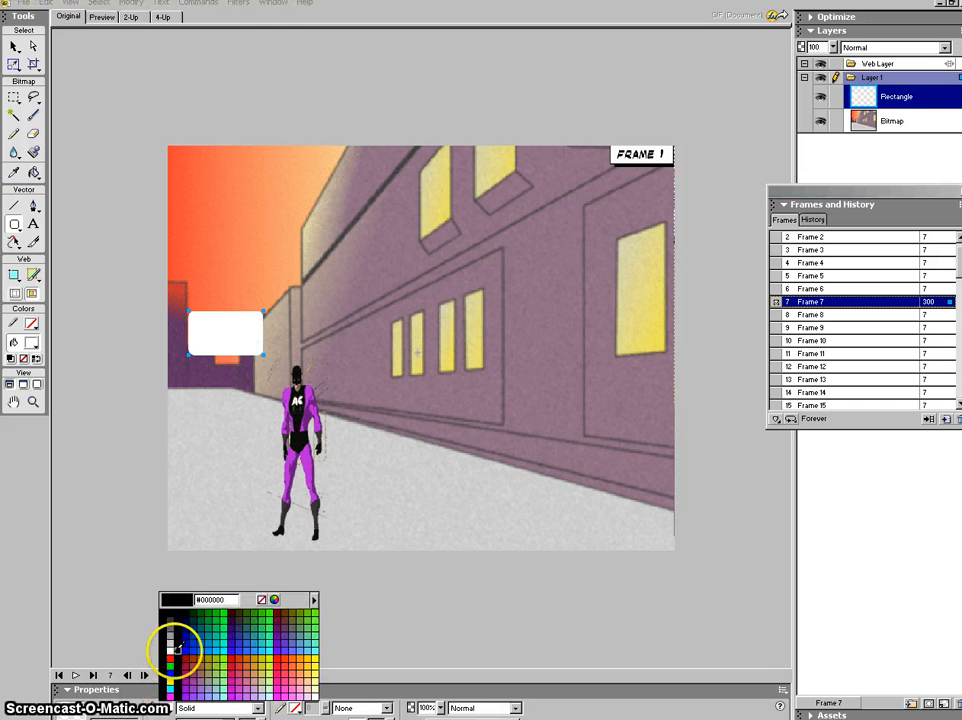
left_click(180, 642)
left_click(14, 46)
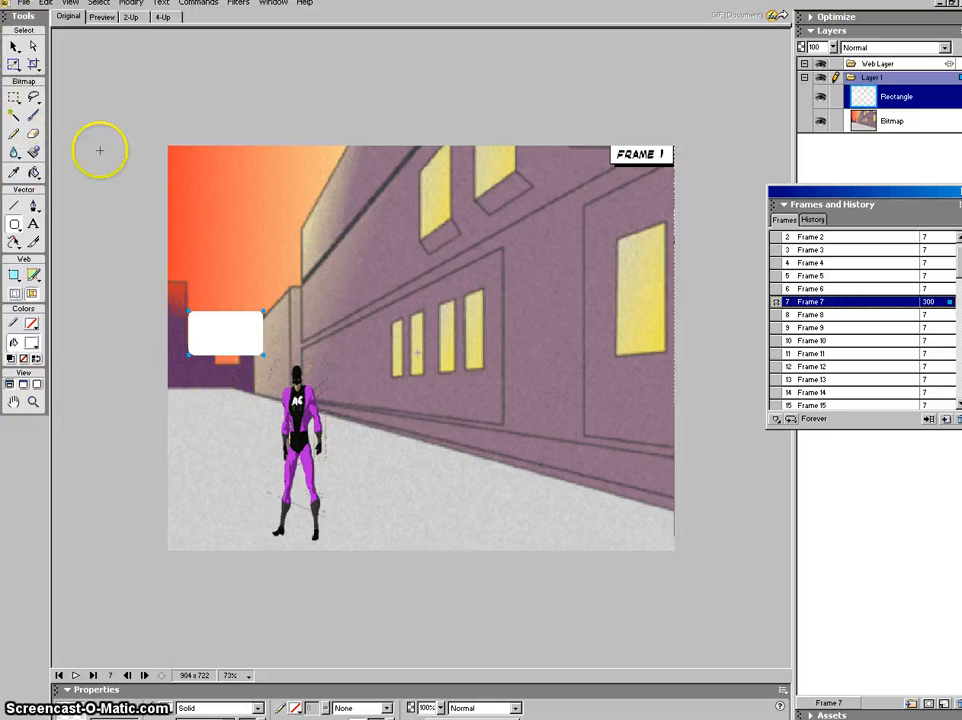
Step: Ungroup the white box and drag its lower-right point down to the hero's head as a tail
right_click(206, 330)
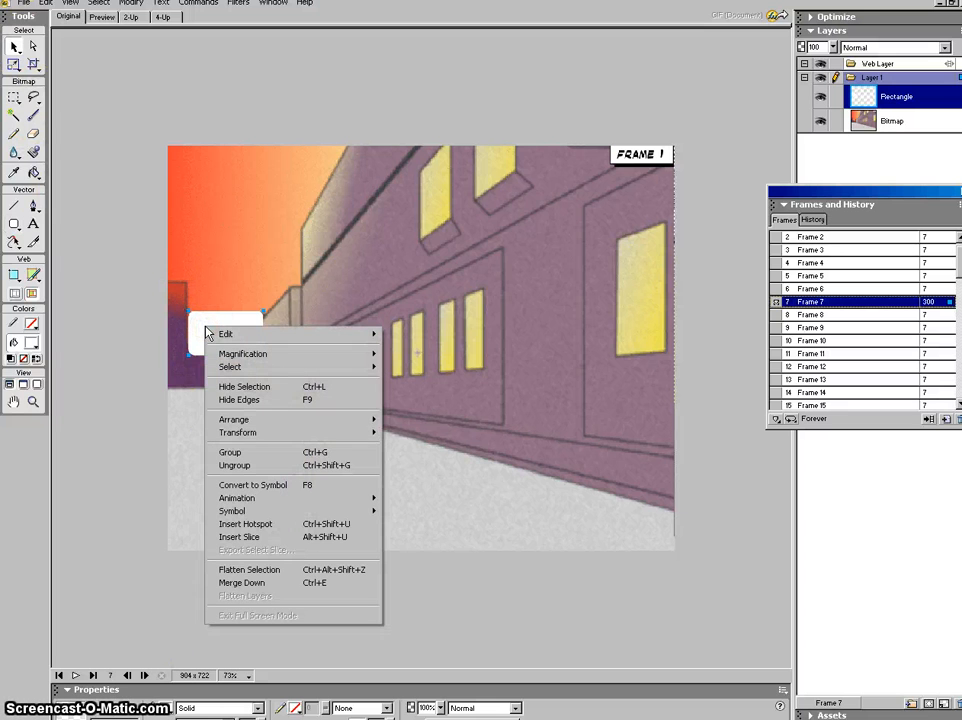
left_click(260, 467)
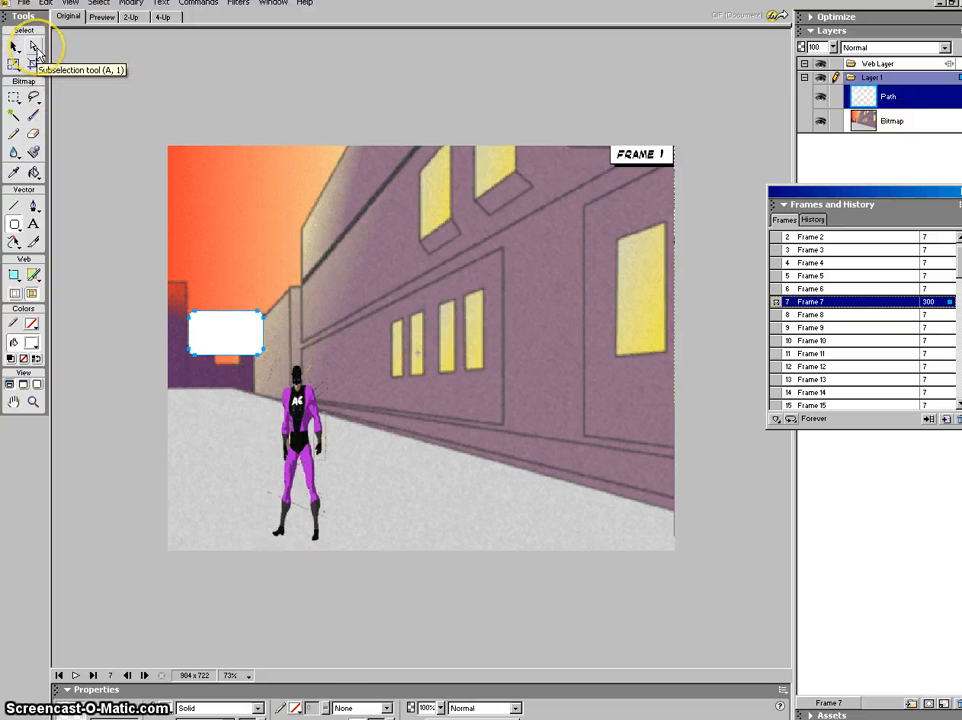
left_click(37, 51)
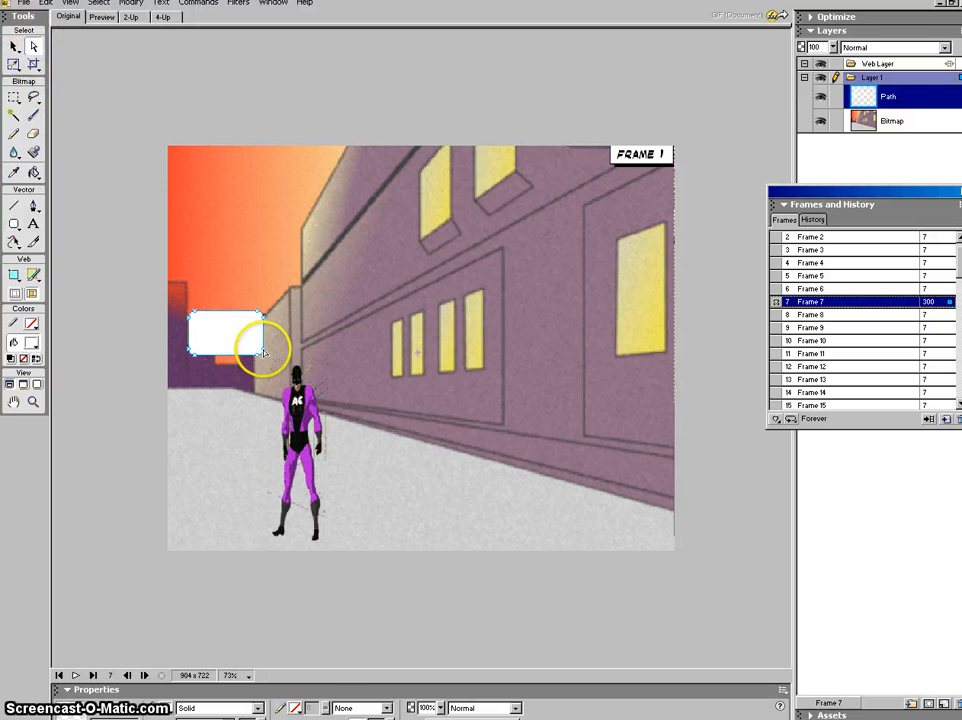
left_click_drag(263, 348, 286, 371)
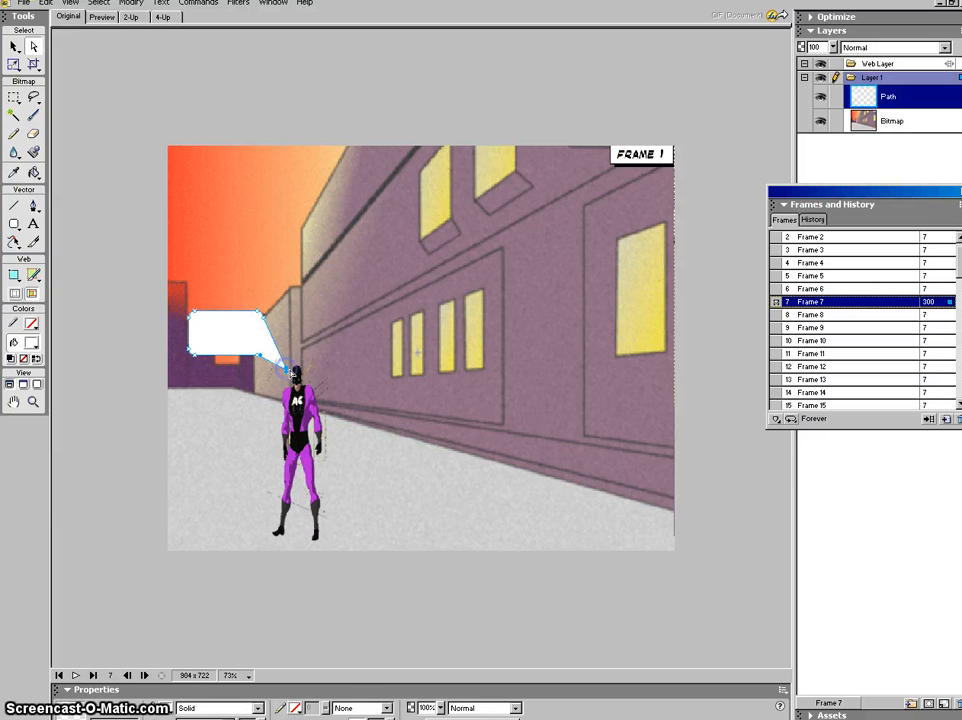
left_click(13, 46)
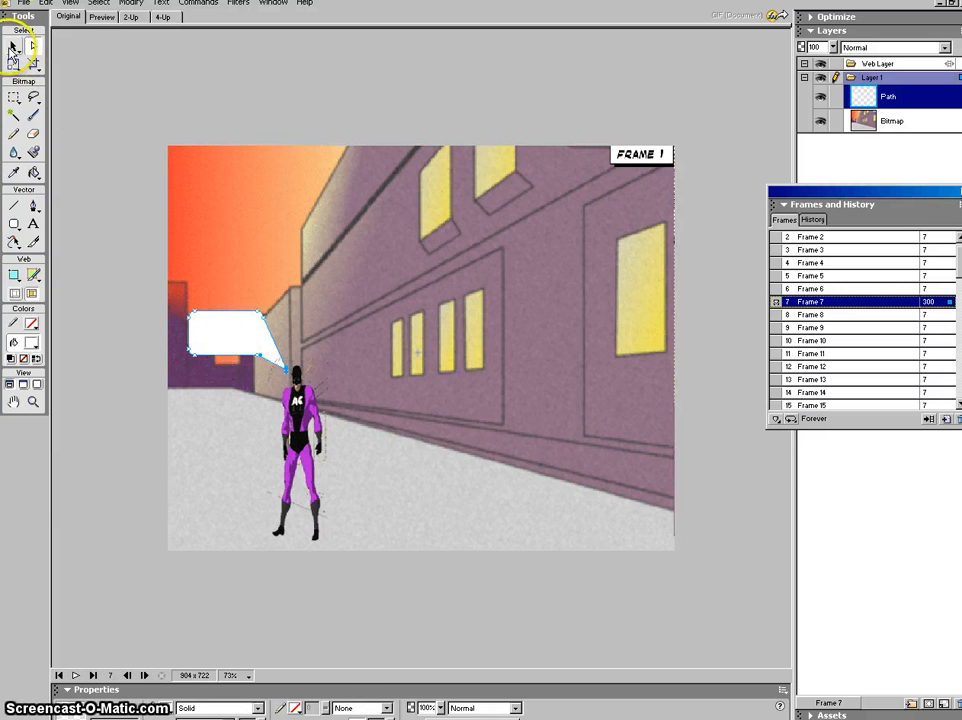
left_click(190, 314)
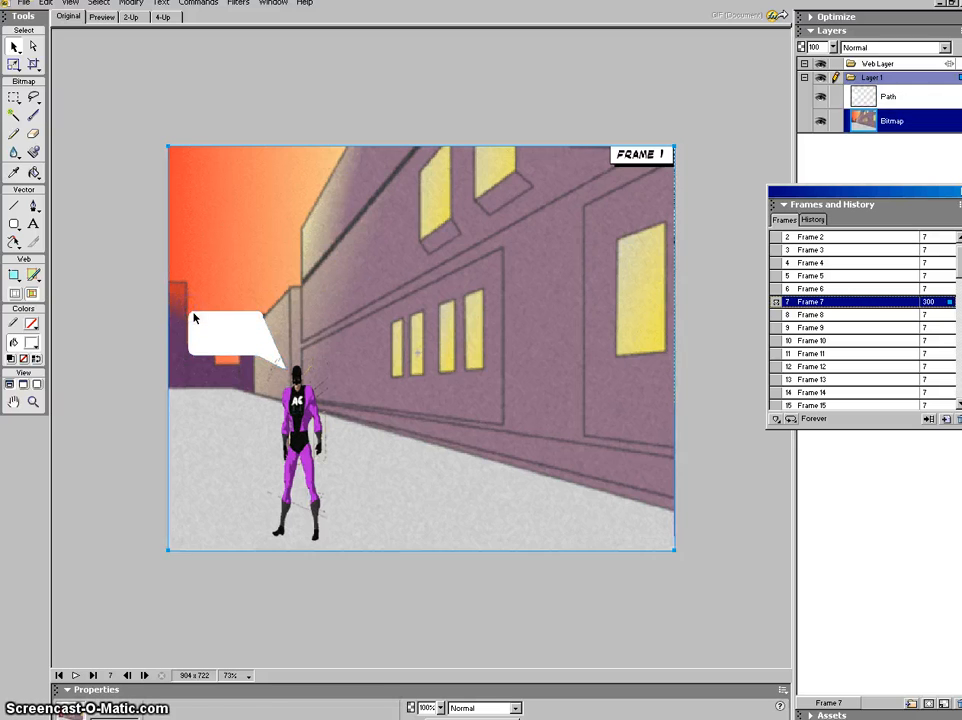
left_click(195, 318)
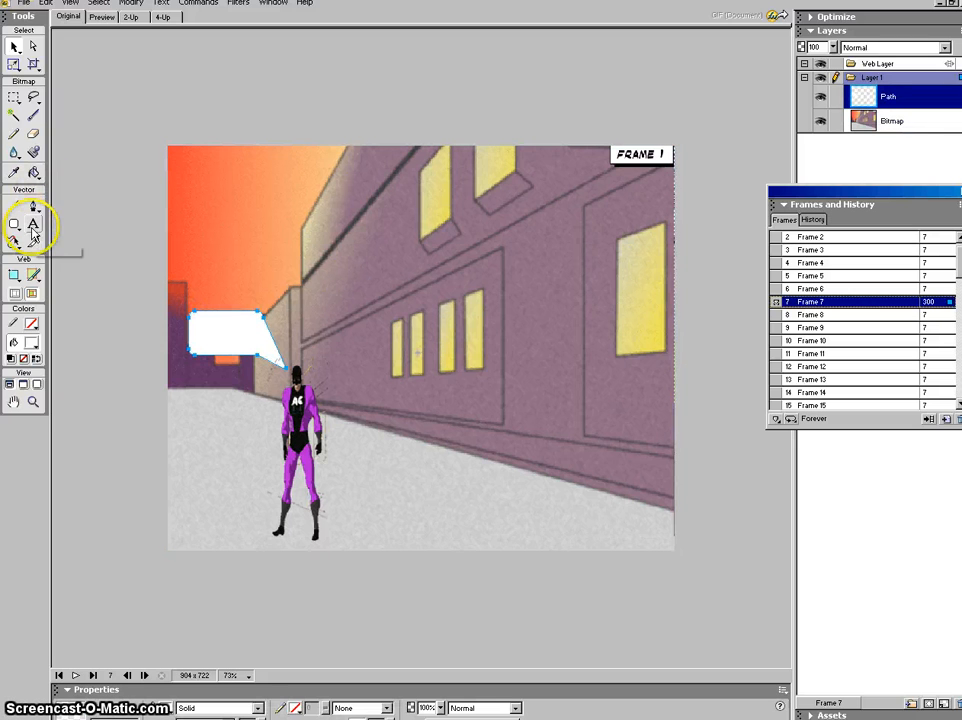
left_click(32, 225)
Step: Type 'Hey you' and 'Come back!' on two lines in the bubble at 18 pt
left_click(201, 320)
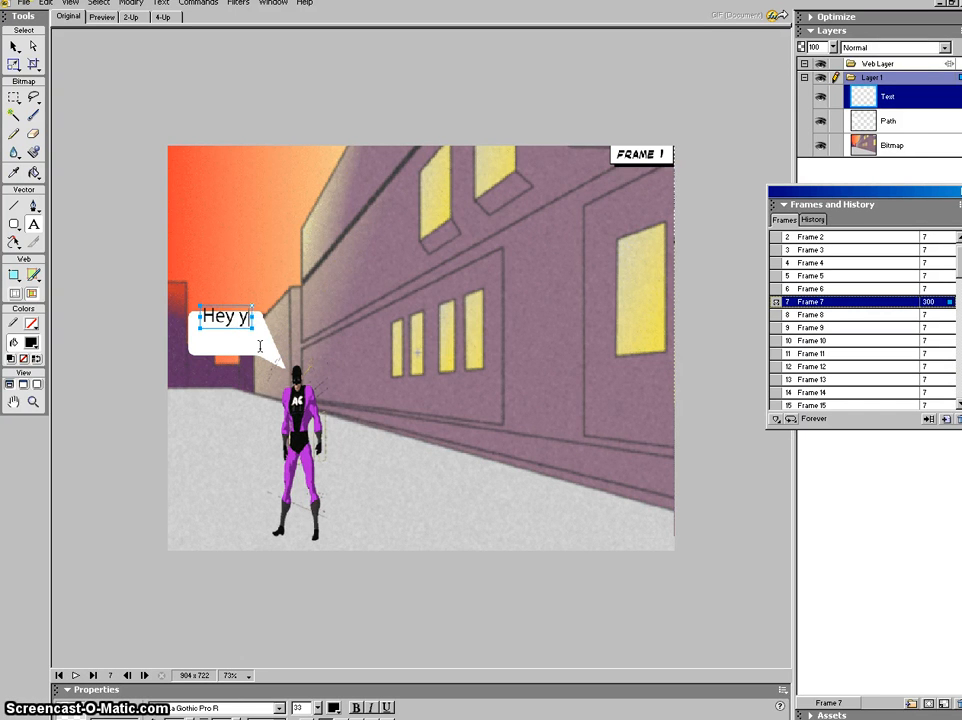
type("Hey you")
key("Return")
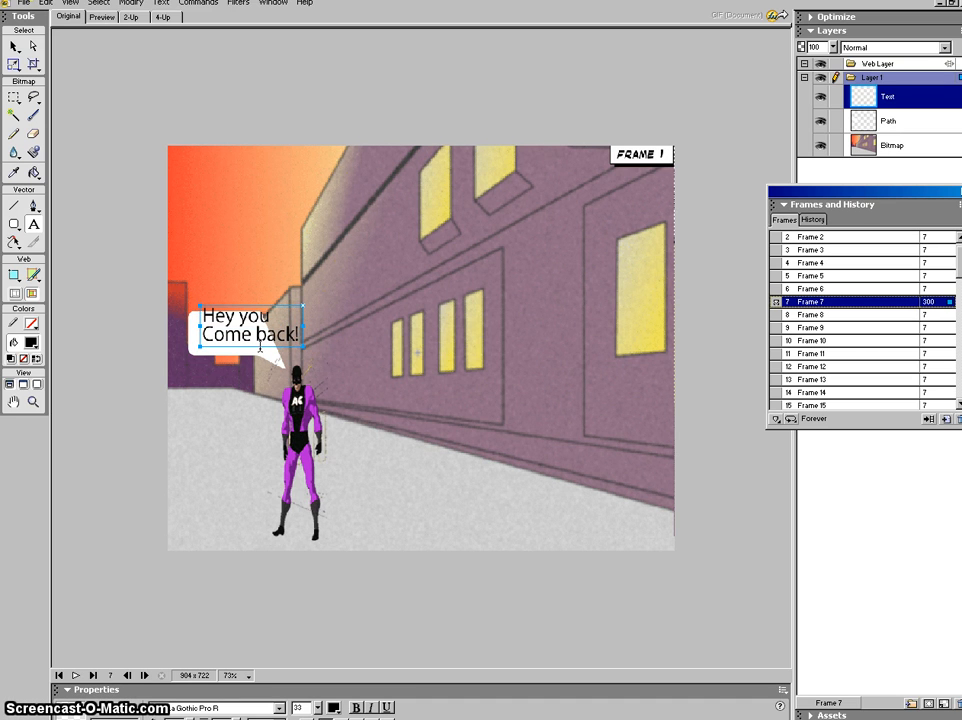
left_click_drag(186, 304, 288, 334)
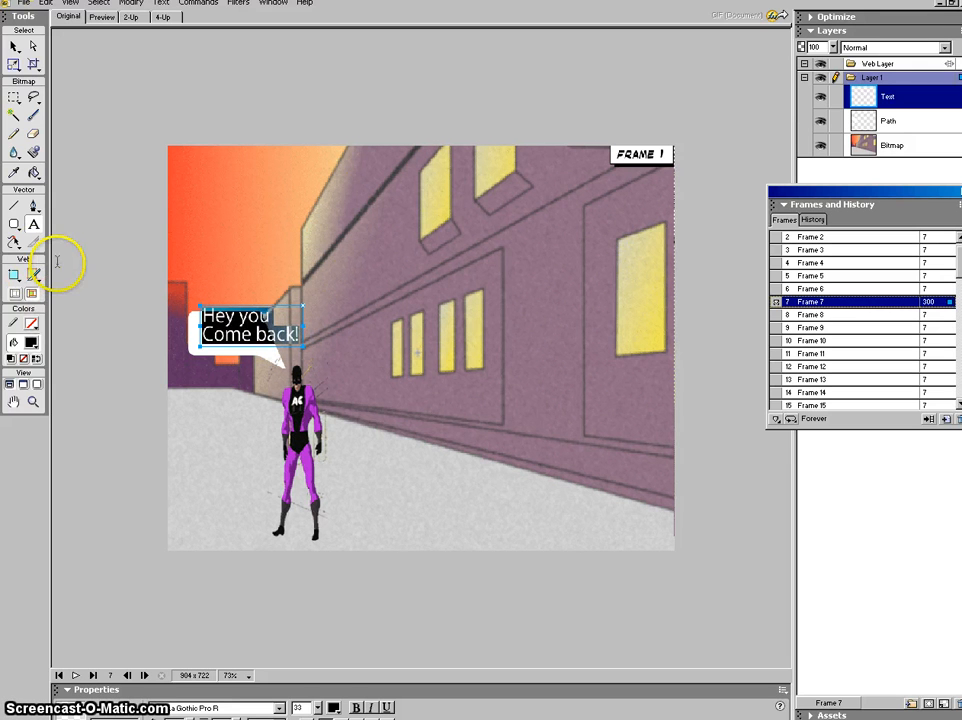
mouse_move(318, 707)
left_mouse_down()
mouse_move(319, 715)
mouse_move(318, 700)
left_mouse_up()
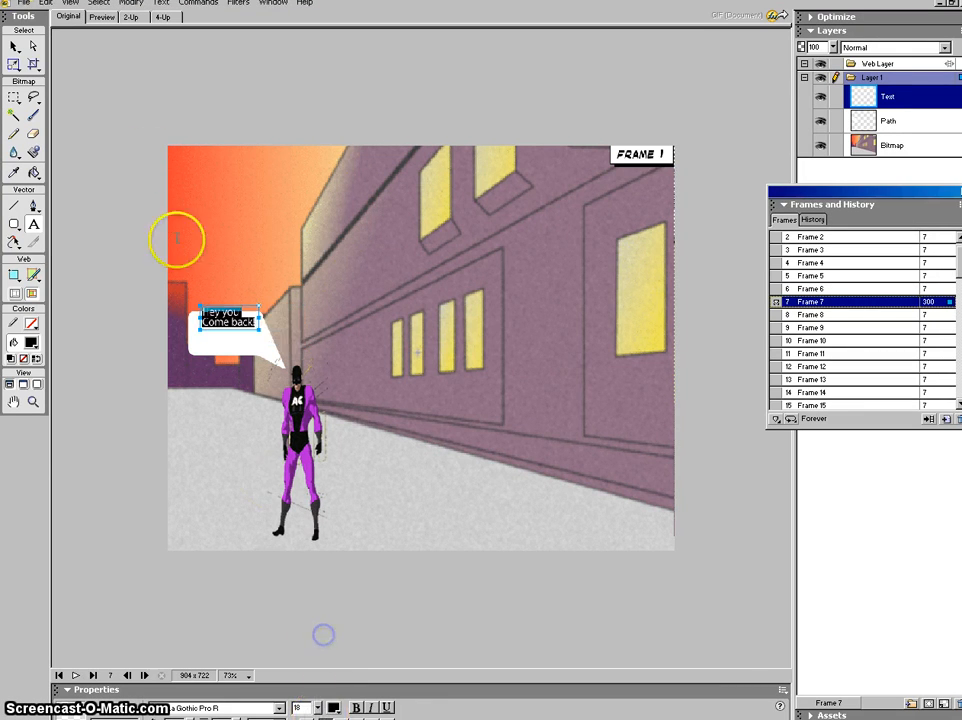
Step: Move the bubble text down into the bubble and make it bold
left_click(14, 46)
left_click(229, 322)
left_click_drag(229, 322, 252, 340)
left_click(231, 339)
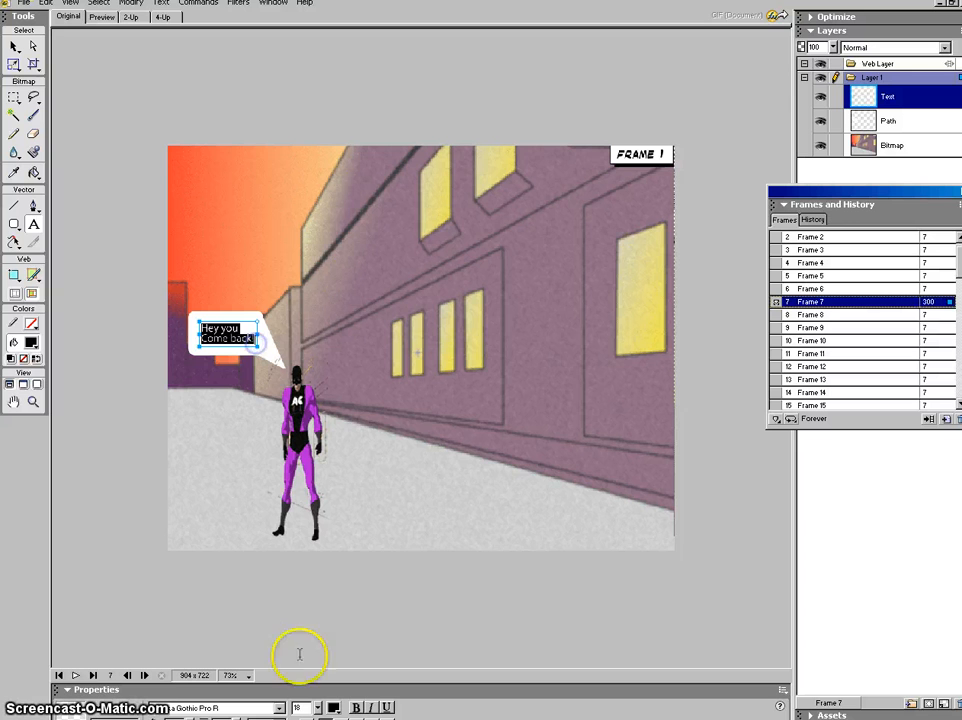
left_click(355, 707)
left_click(190, 415)
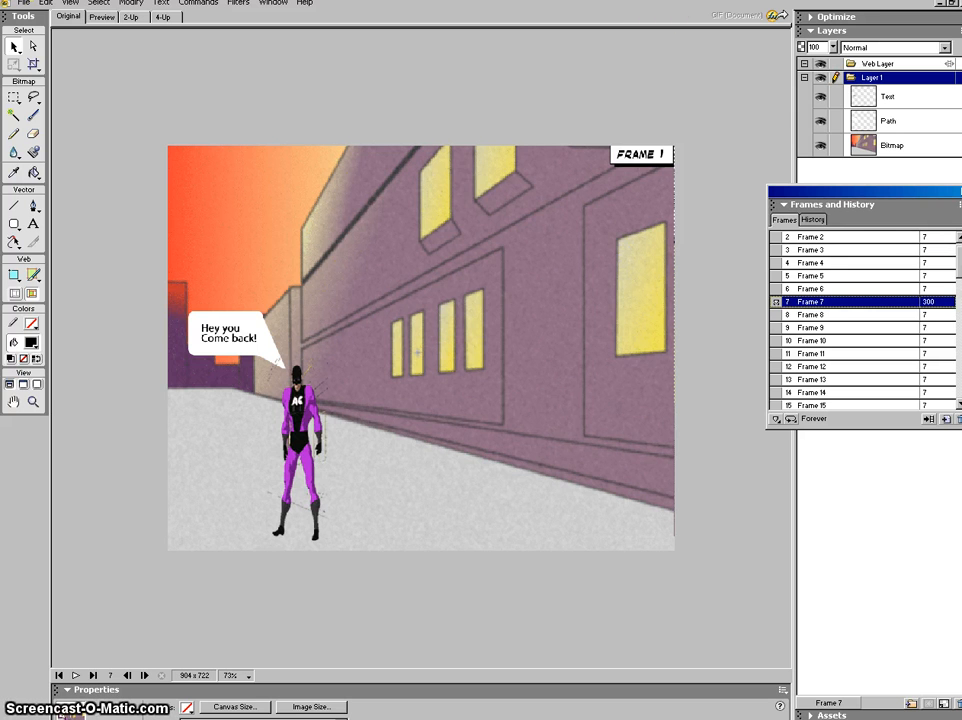
Step: Play the animation from Frame 1, stop it, then check Frames 15 and 16
scroll(897, 246, "up", 1)
left_click(889, 239)
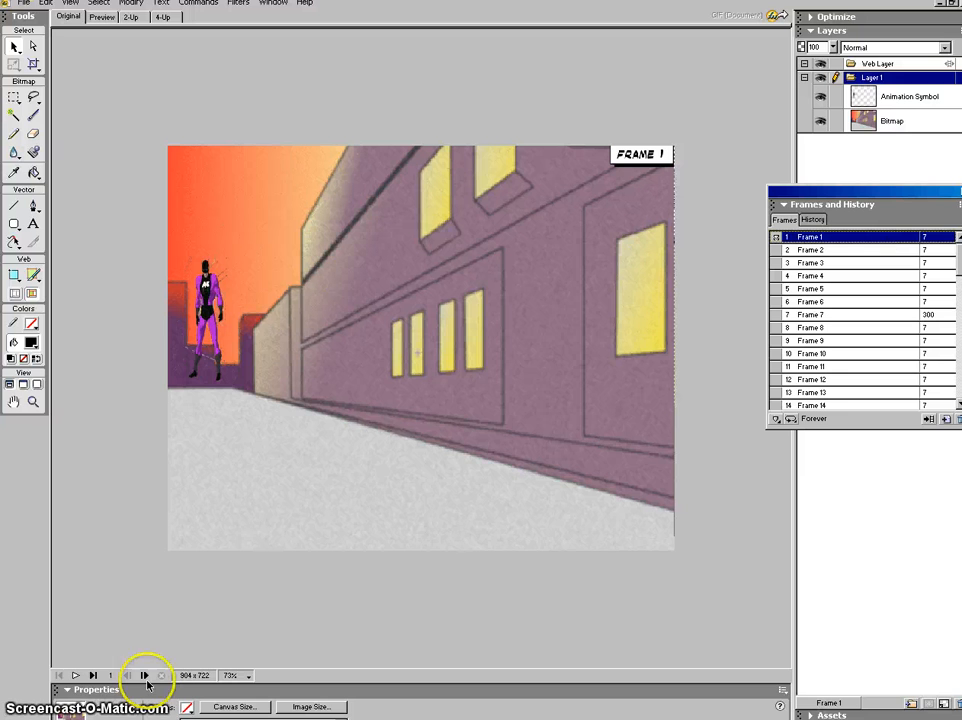
left_click(75, 676)
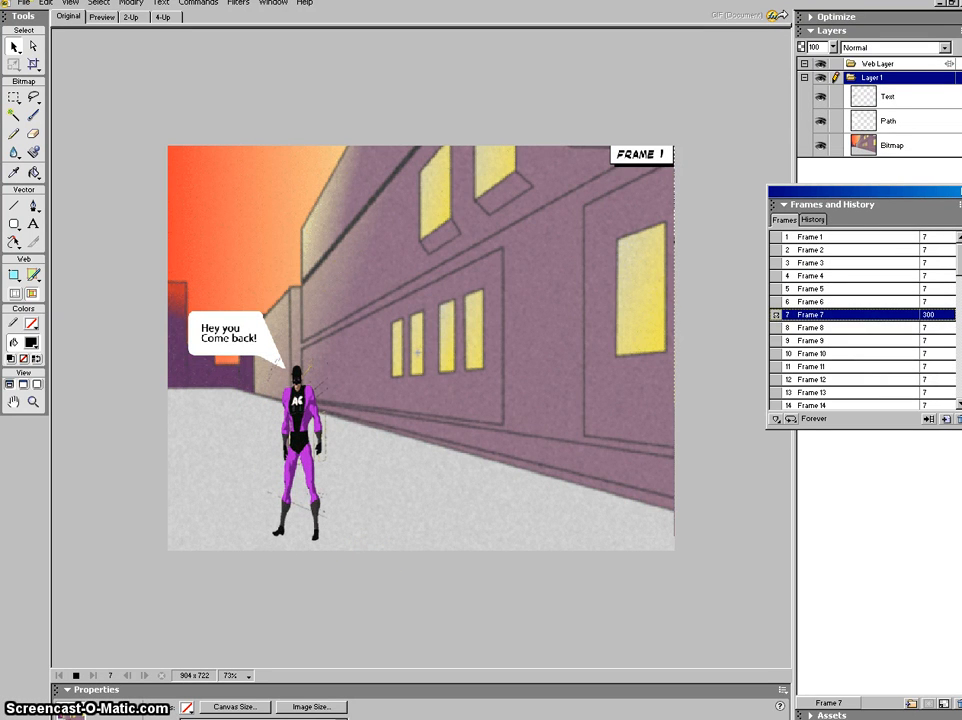
key("Escape")
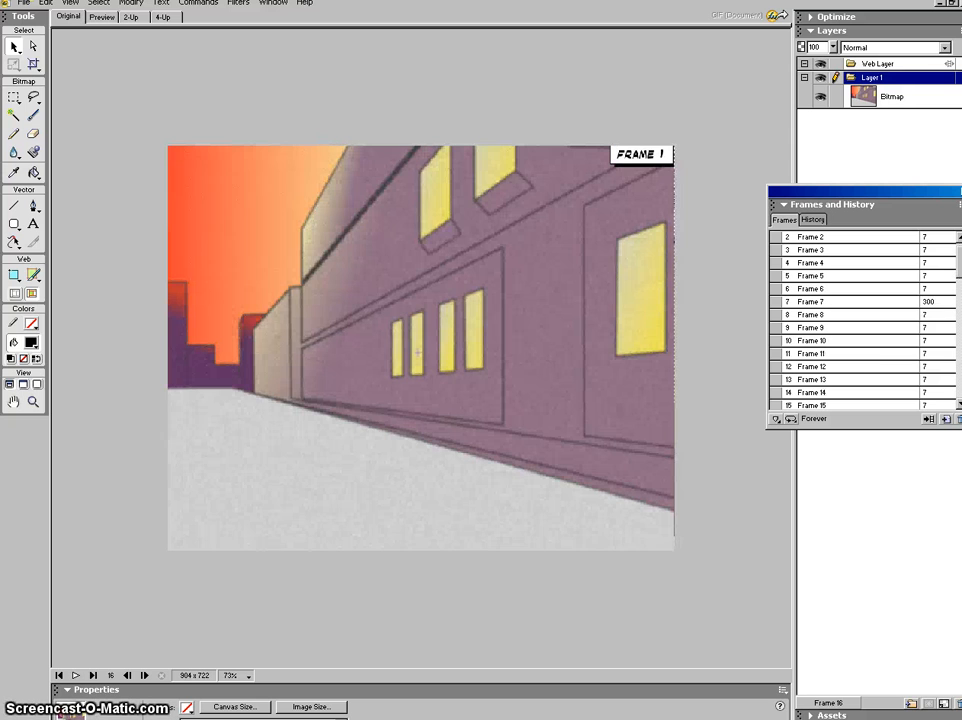
left_click(837, 391)
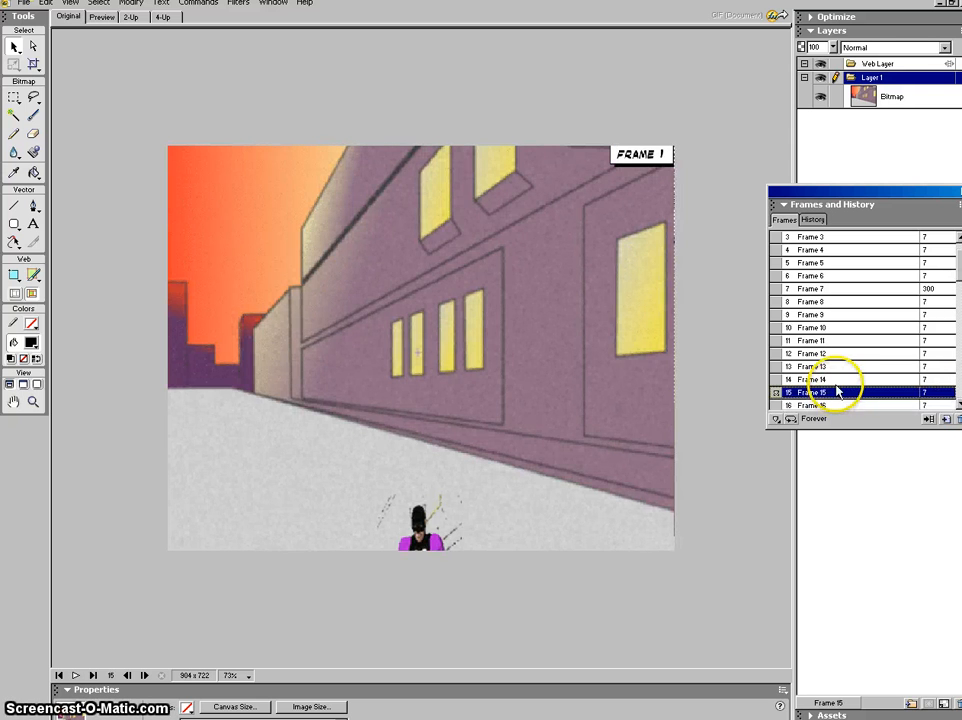
left_click(838, 406)
left_click(176, 369)
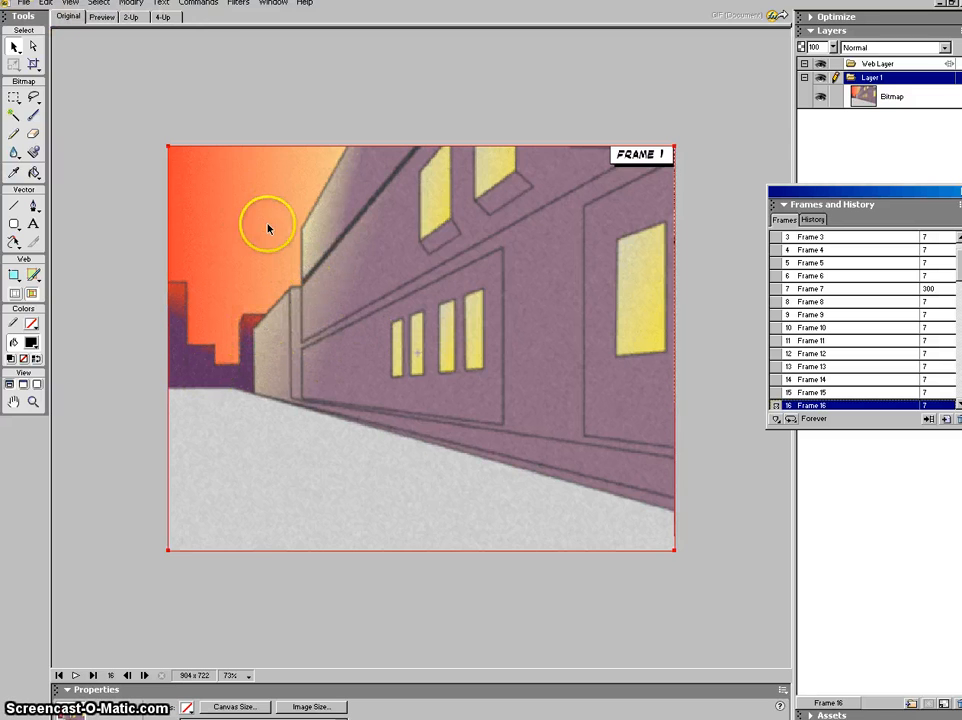
left_click(255, 677)
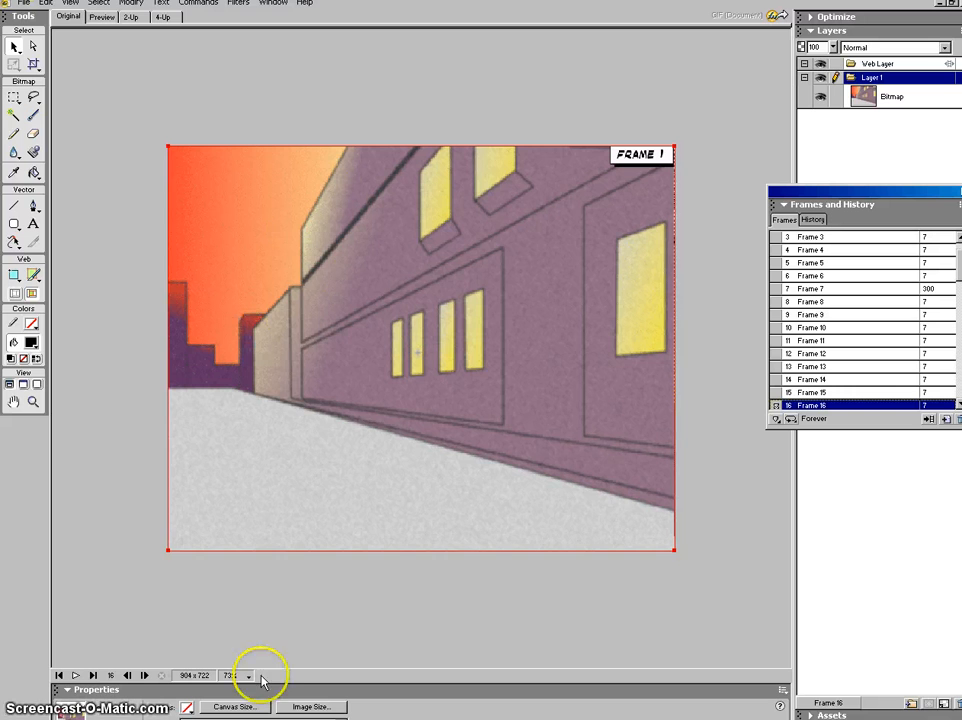